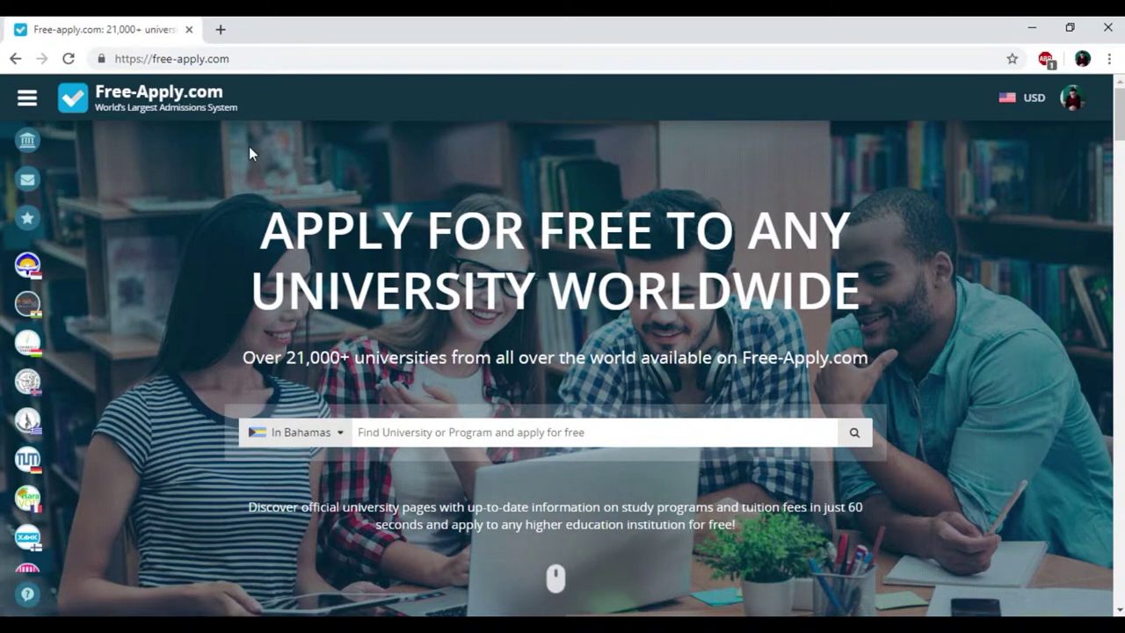
# Step: Look over the home page's admission statistics and the full list of study disciplines
pyautogui.scroll(-1, 248, 145)
pyautogui.scroll(1, 240, 238)
pyautogui.scroll(-4, 241, 239)
pyautogui.scroll(-4, 448, 384)
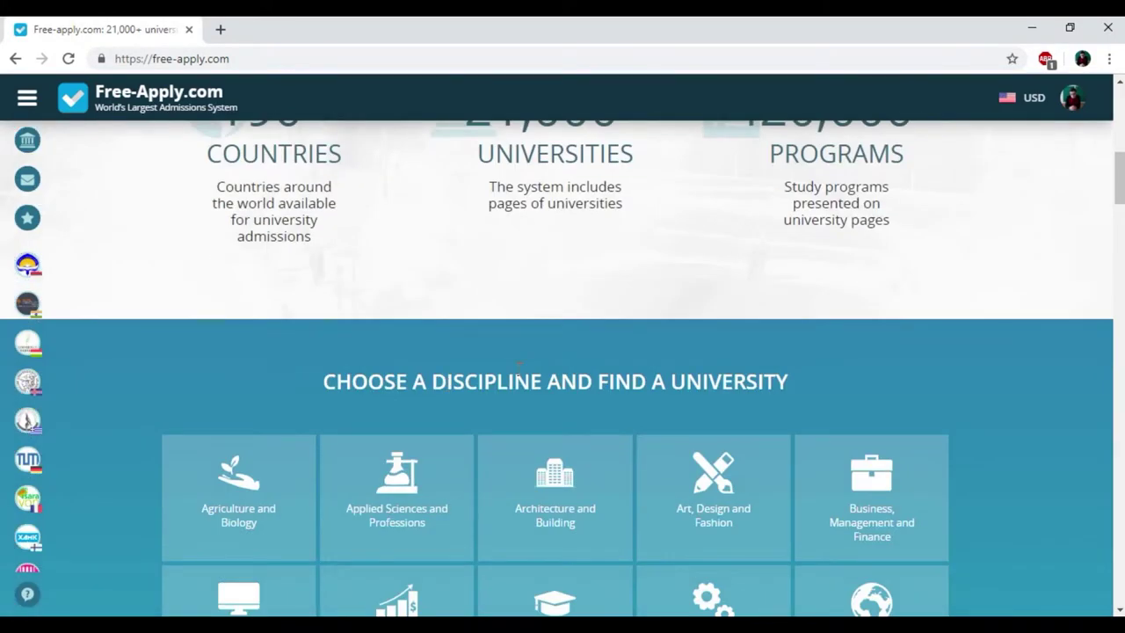
pyautogui.scroll(2, 519, 366)
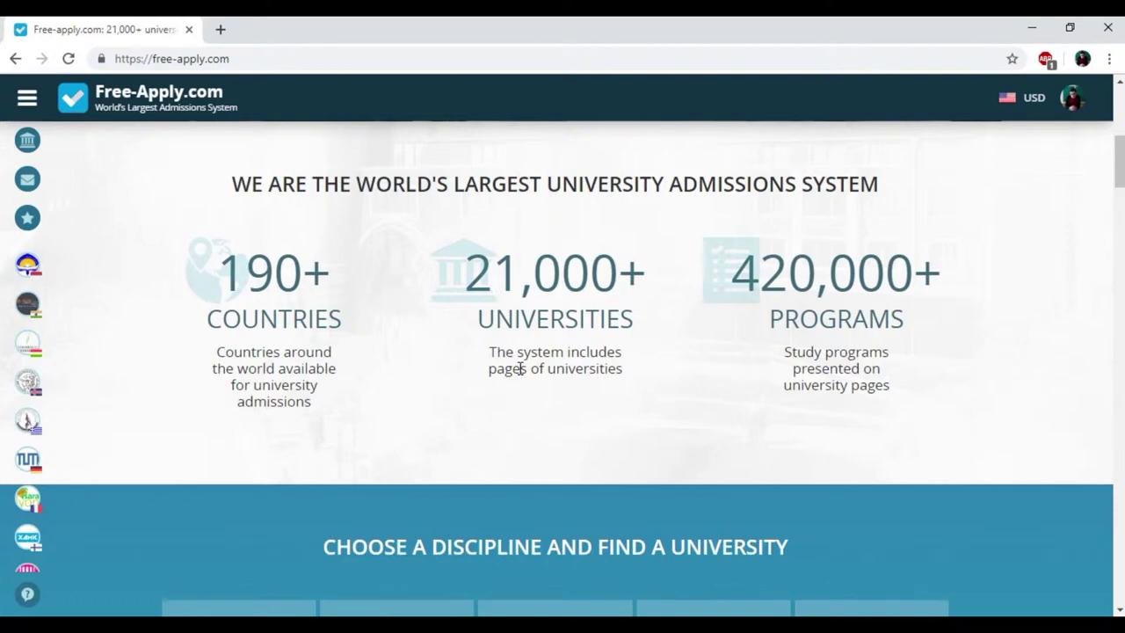
pyautogui.scroll(-5, 520, 369)
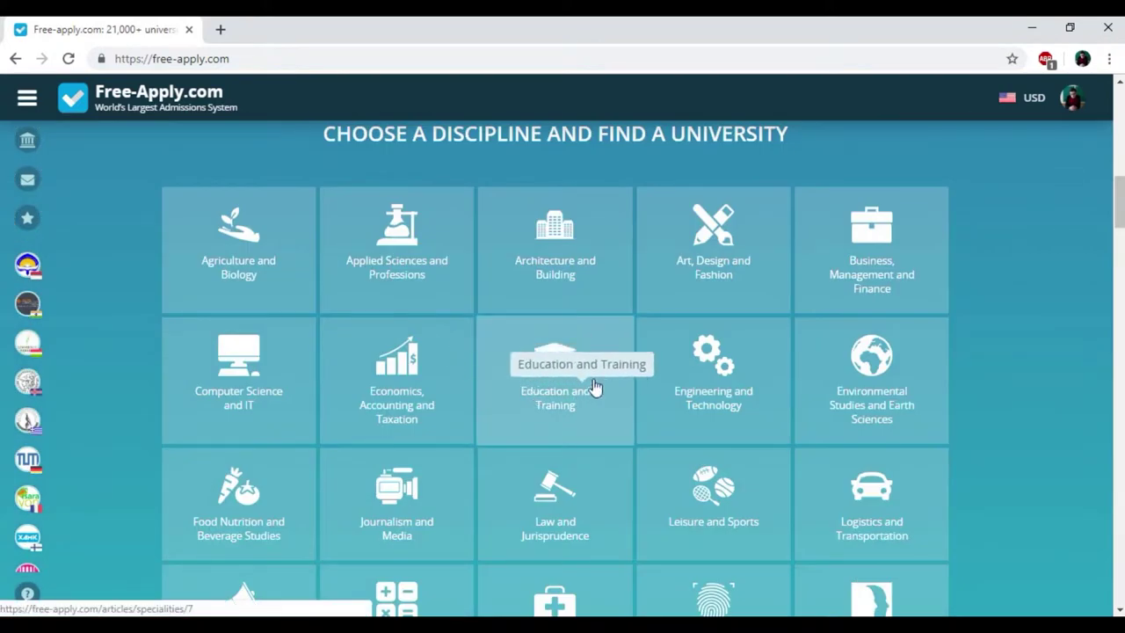
pyautogui.scroll(-3, 594, 387)
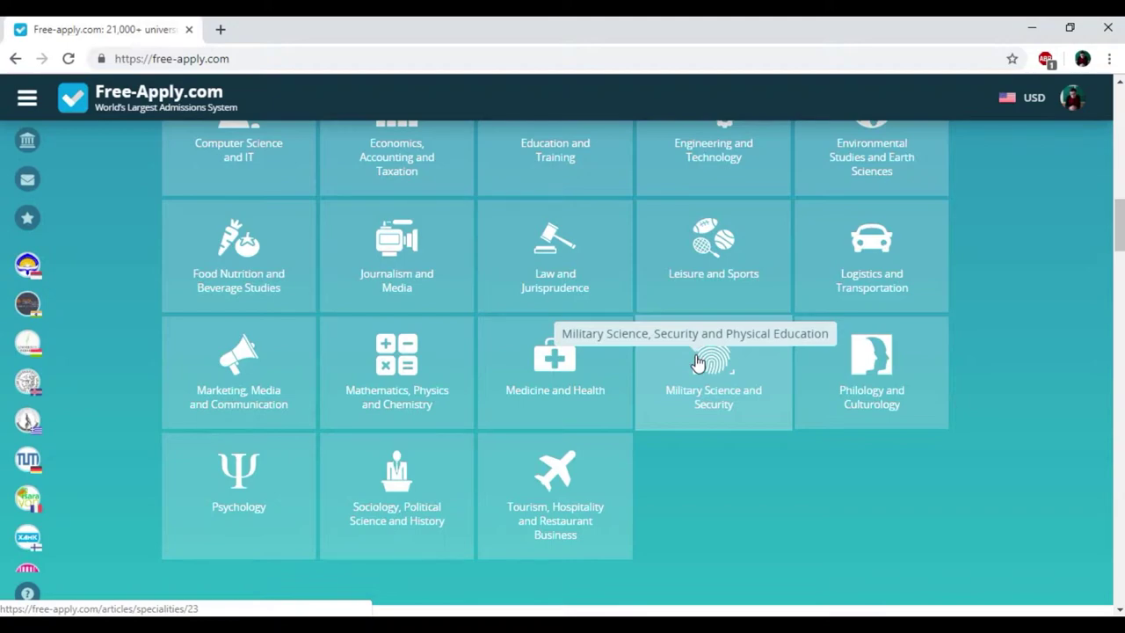
pyautogui.scroll(12, 610, 357)
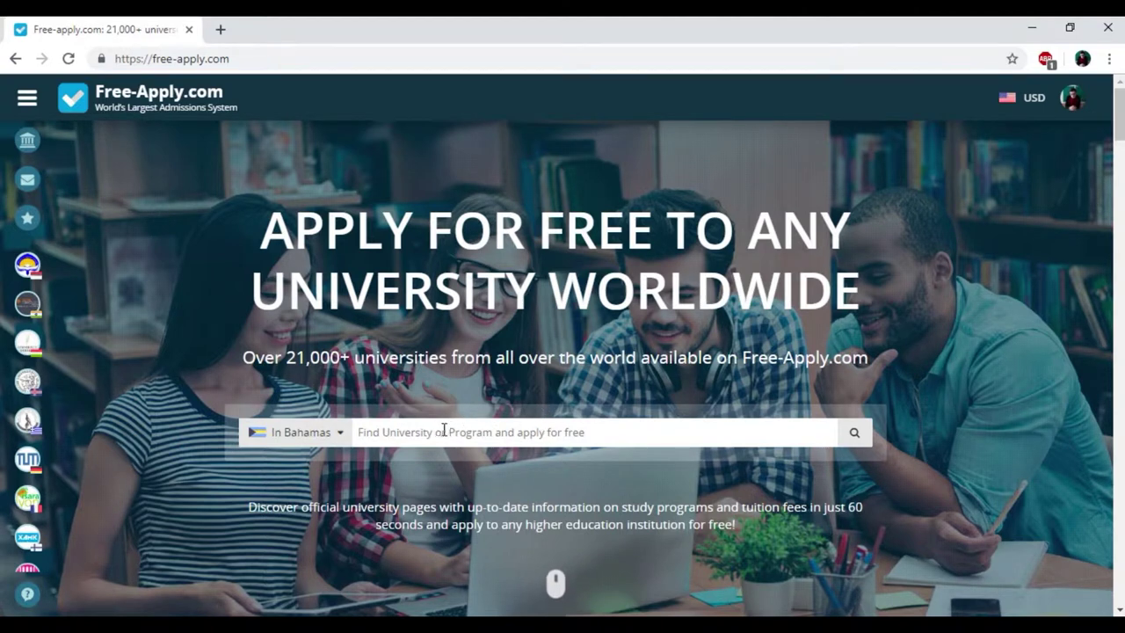
# Step: Set the country of study in the university search to Ireland
pyautogui.scroll(-1, 641, 339)
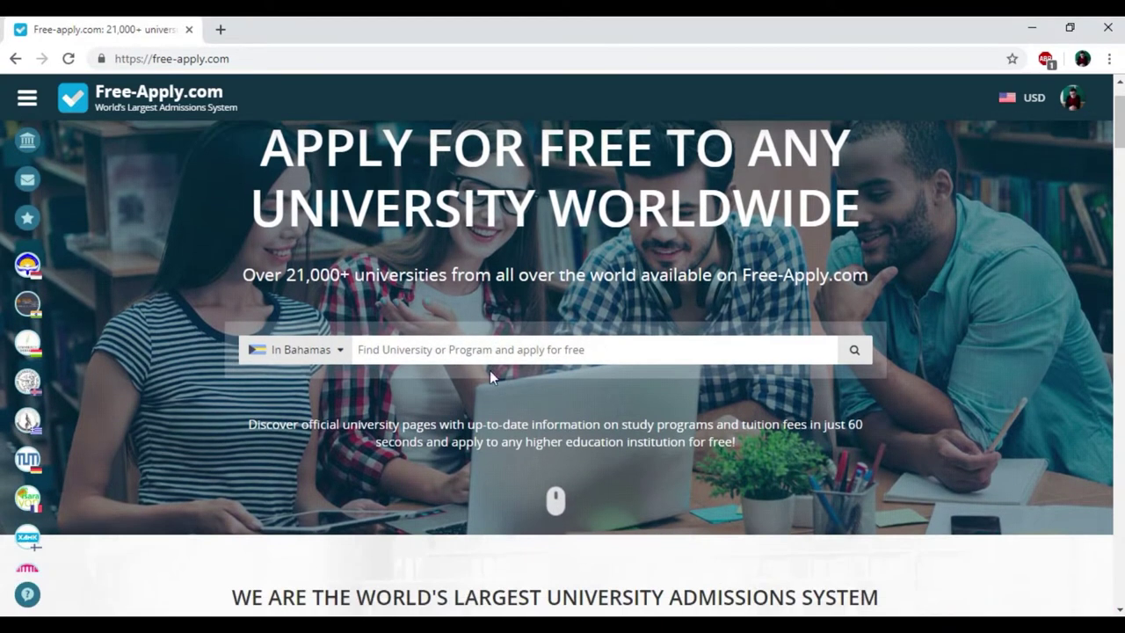
pyautogui.click(331, 356)
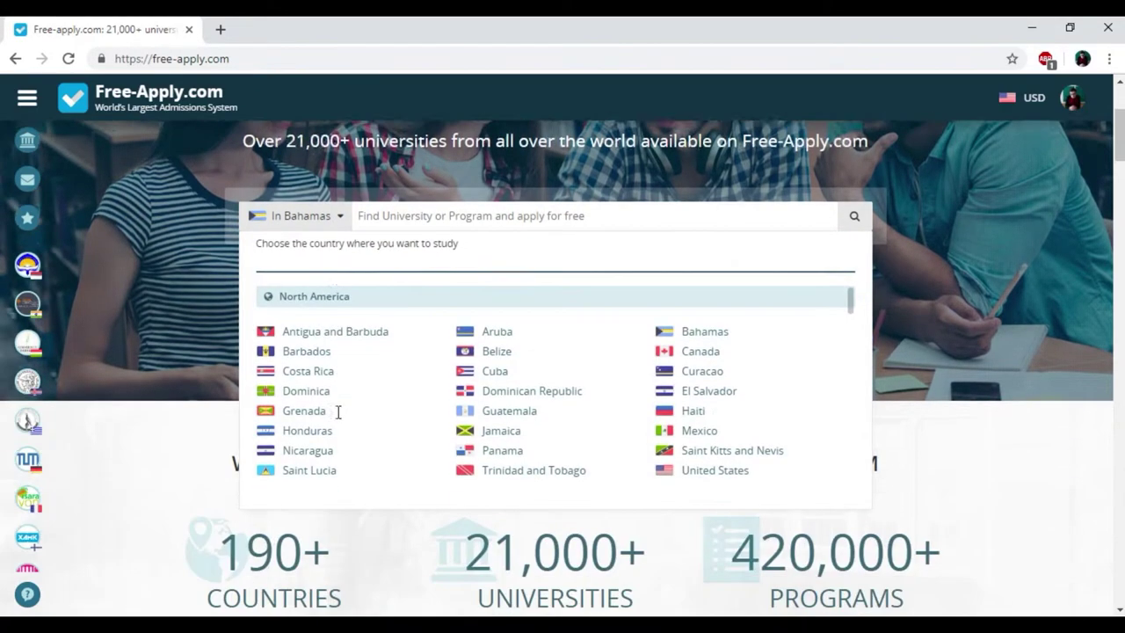
pyautogui.scroll(-5, 434, 389)
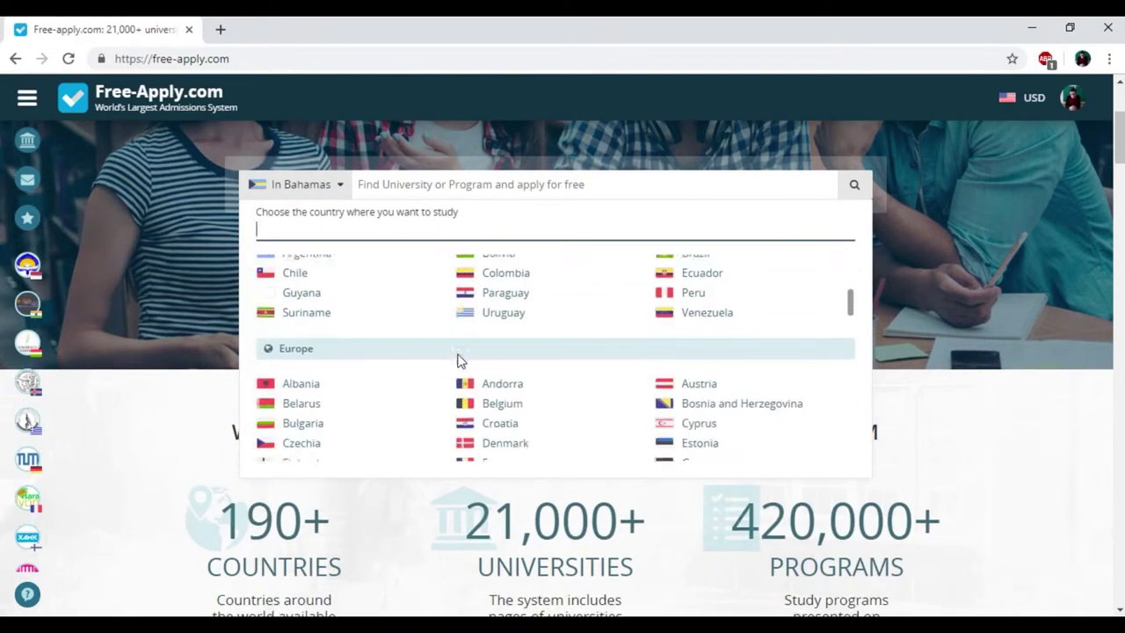
pyautogui.scroll(-2, 462, 361)
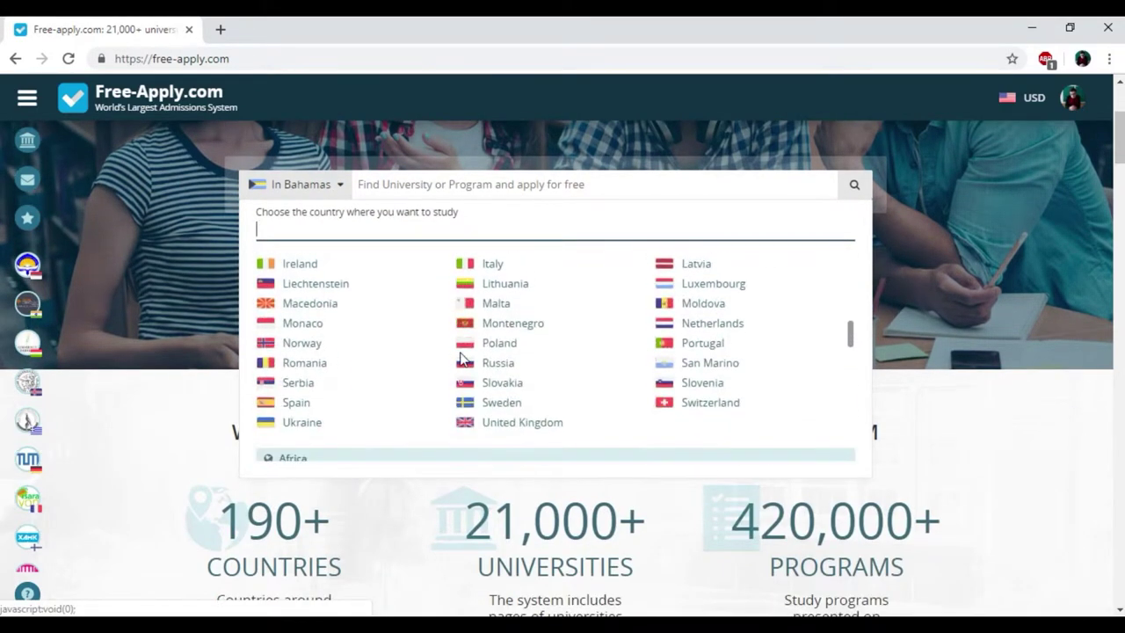
pyautogui.click(313, 267)
pyautogui.click(410, 184)
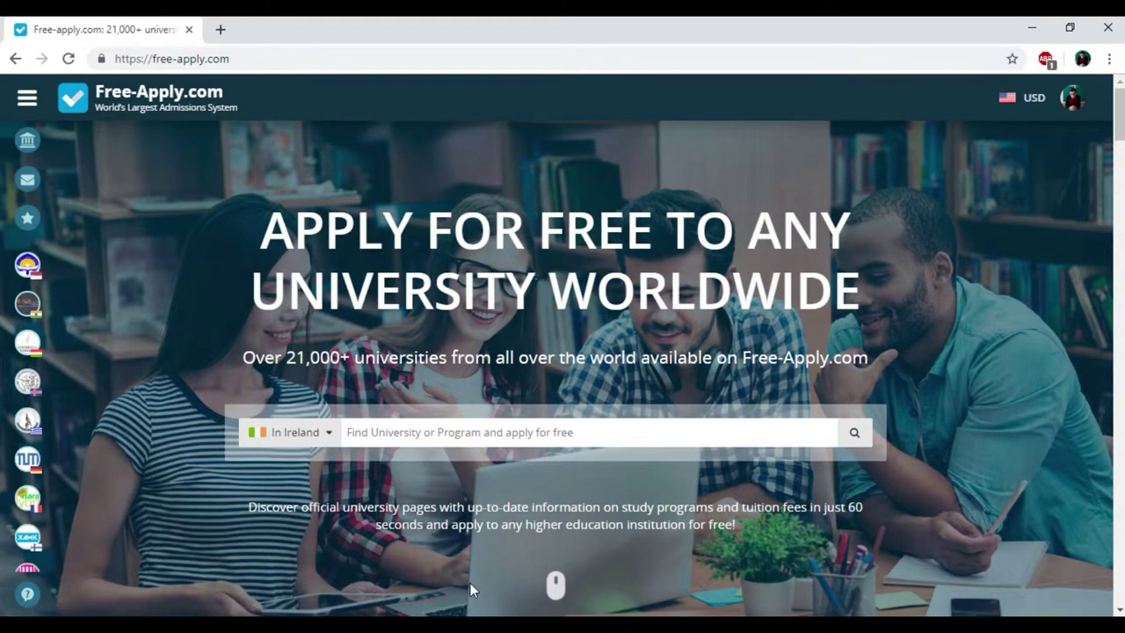
pyautogui.write('math')
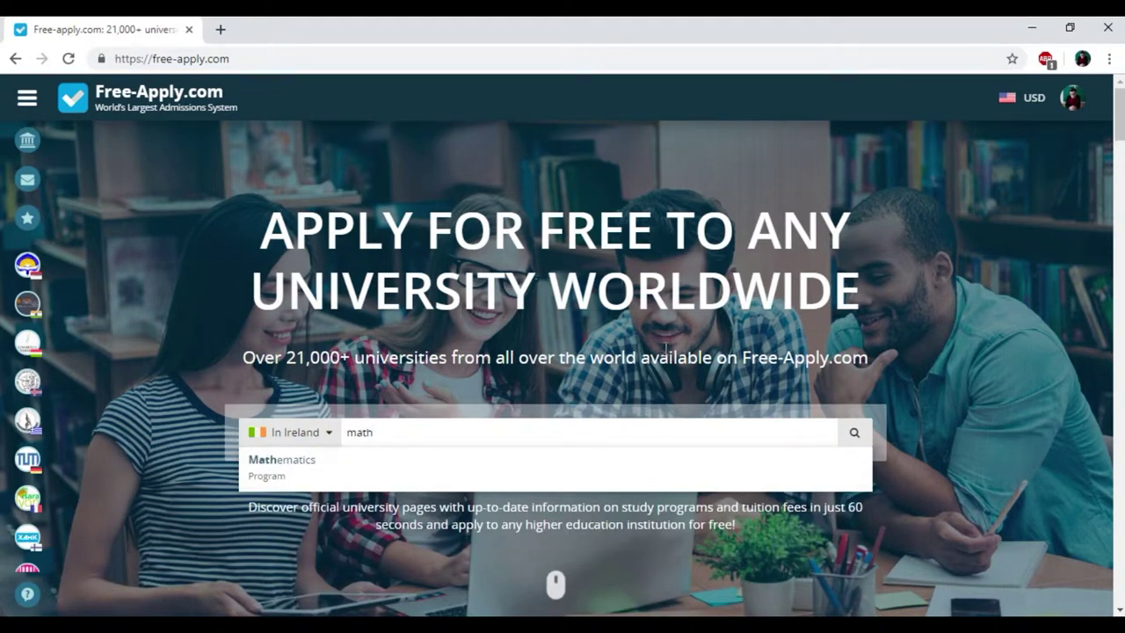
pyautogui.press('BackSpace')
pyautogui.press('BackSpace')
pyautogui.press('BackSpace')
pyautogui.press('BackSpace')
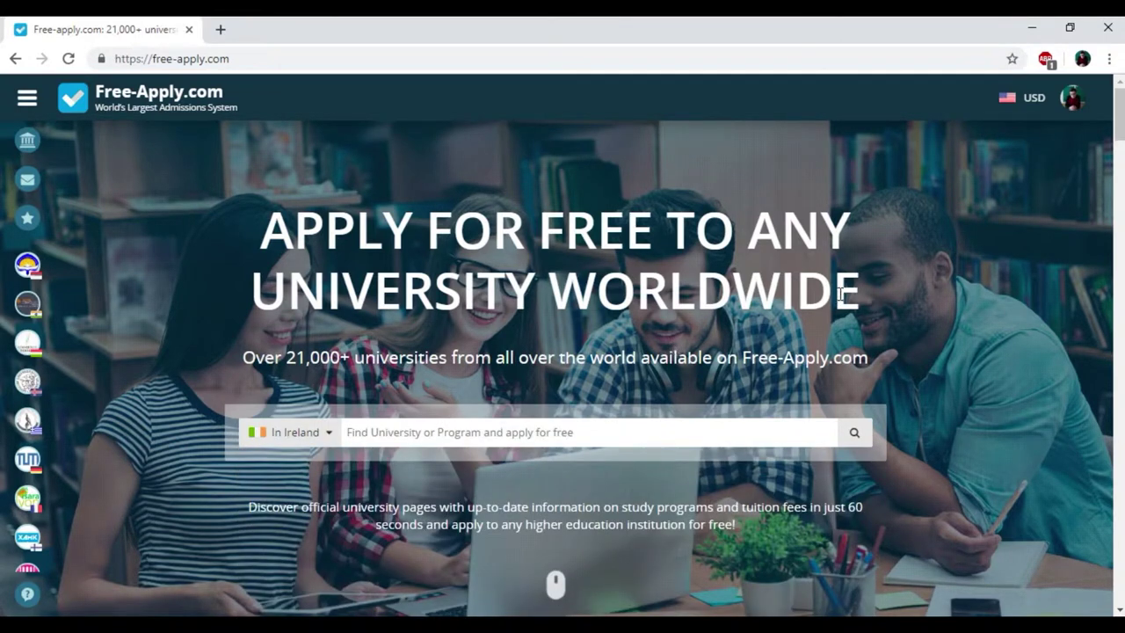
# Step: Run the university search for Ireland without a keyword and skim the listed universities
pyautogui.click(858, 431)
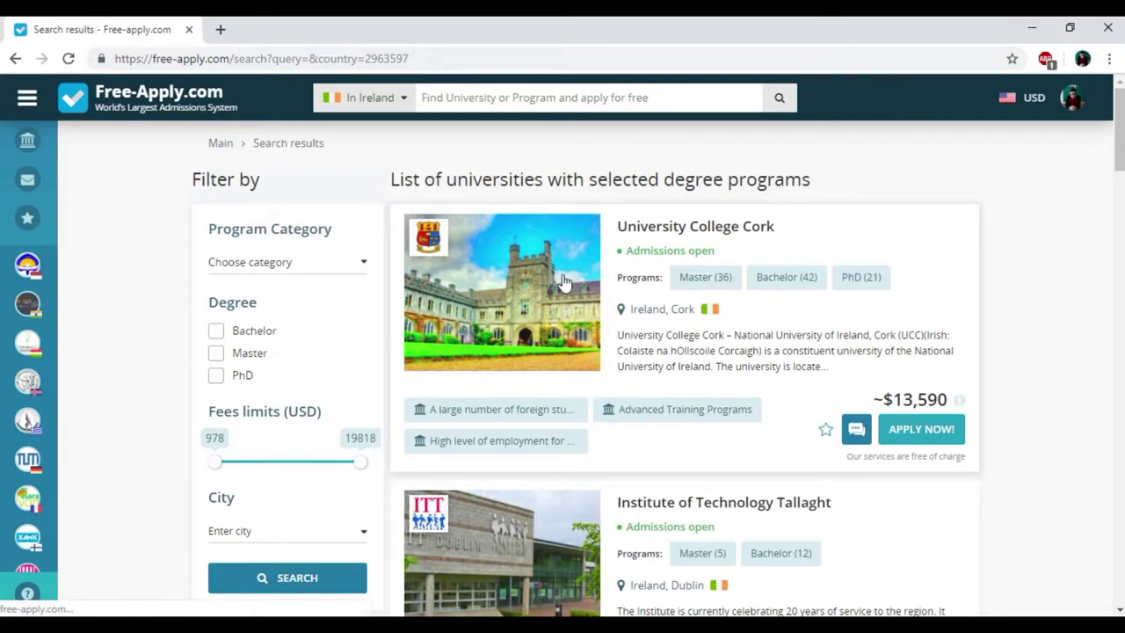
pyautogui.scroll(-5, 565, 277)
pyautogui.scroll(-1, 564, 277)
pyautogui.scroll(6, 545, 264)
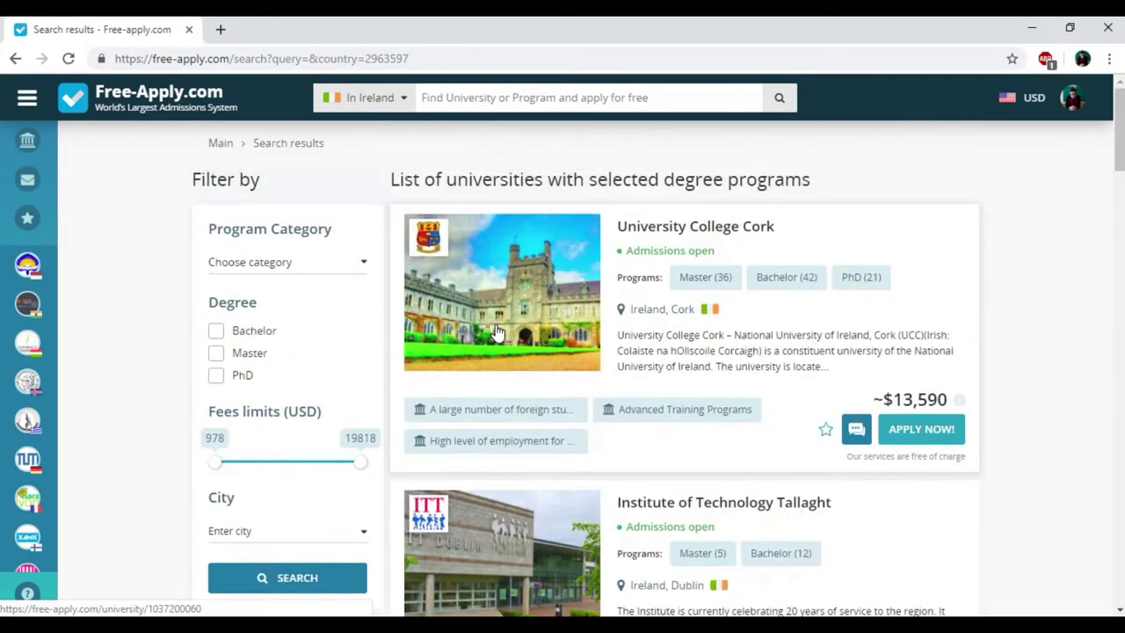
# Step: Filter the search results by the Mathematics program category
pyautogui.click(362, 266)
pyautogui.scroll(-3, 322, 307)
pyautogui.scroll(-10, 322, 317)
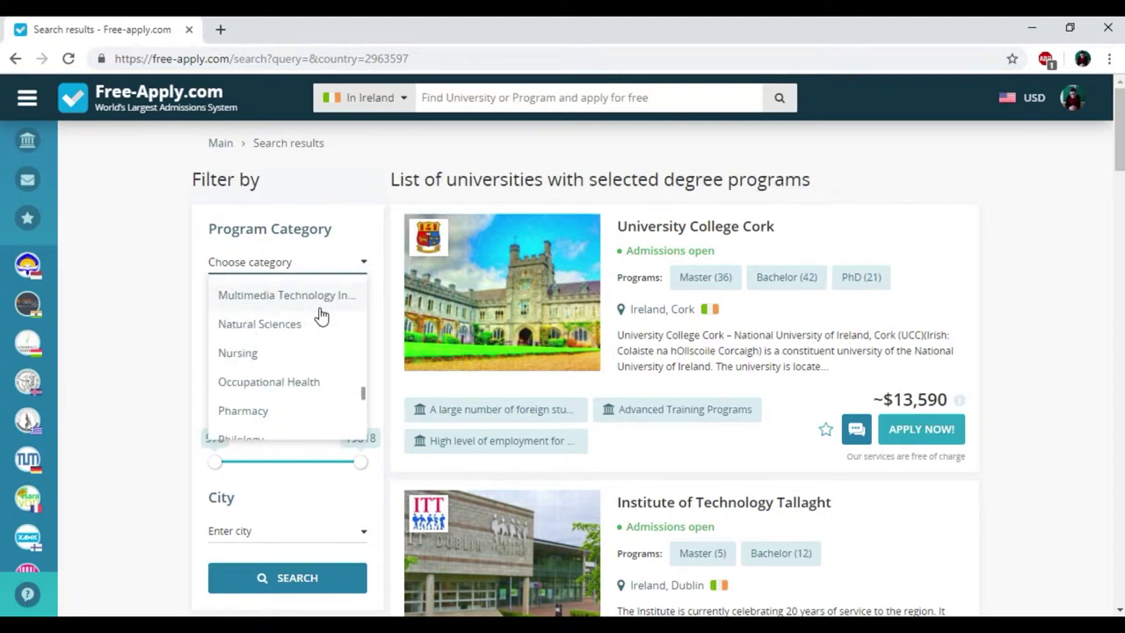
pyautogui.scroll(-3, 322, 317)
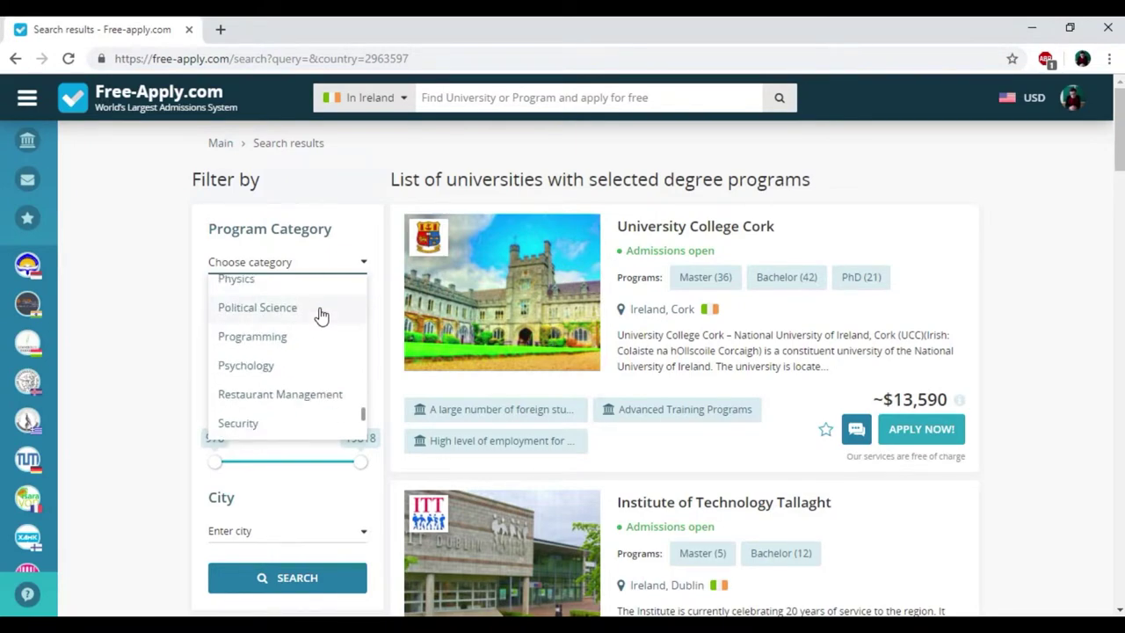
pyautogui.scroll(-3, 322, 317)
pyautogui.scroll(-3, 322, 317)
pyautogui.scroll(5, 318, 317)
pyautogui.scroll(10, 304, 342)
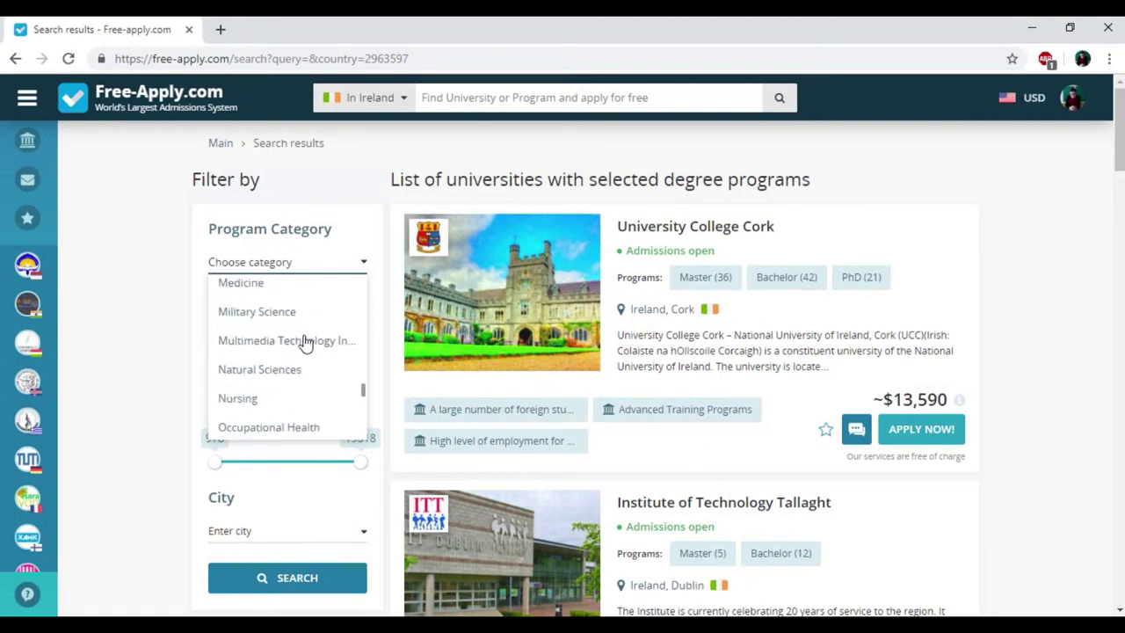
pyautogui.scroll(1, 304, 343)
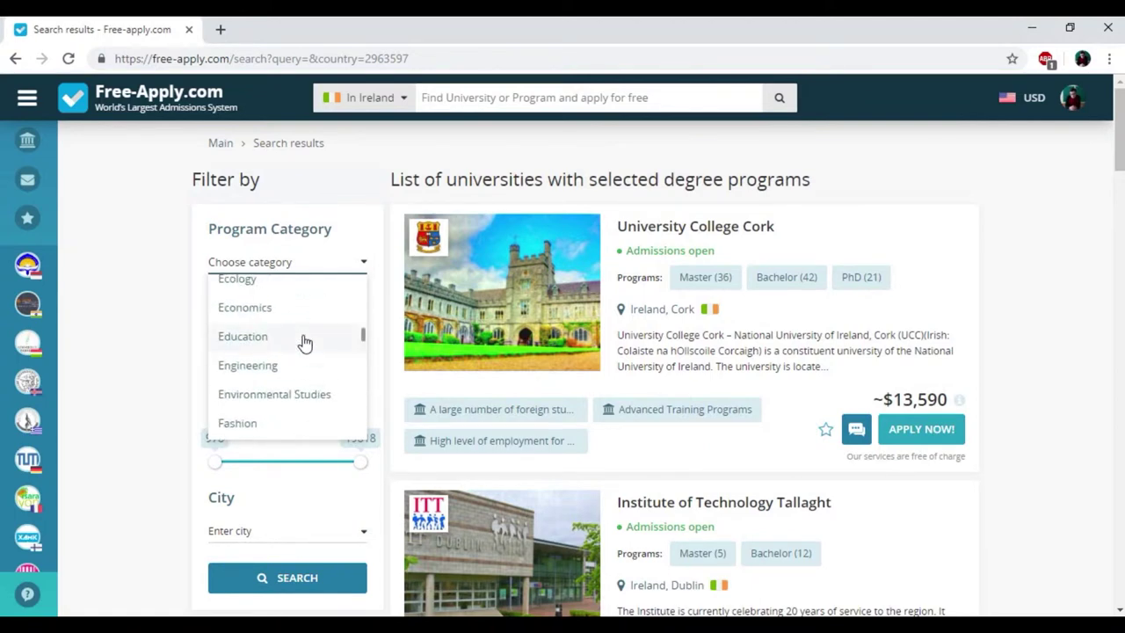
pyautogui.scroll(-5, 304, 343)
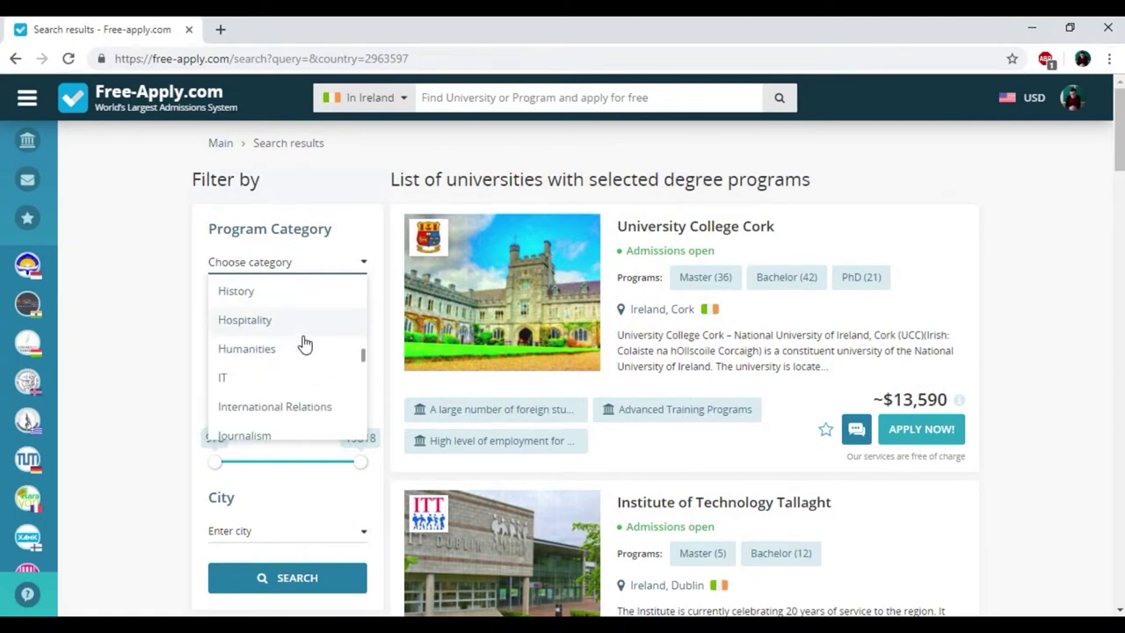
pyautogui.scroll(-4, 305, 343)
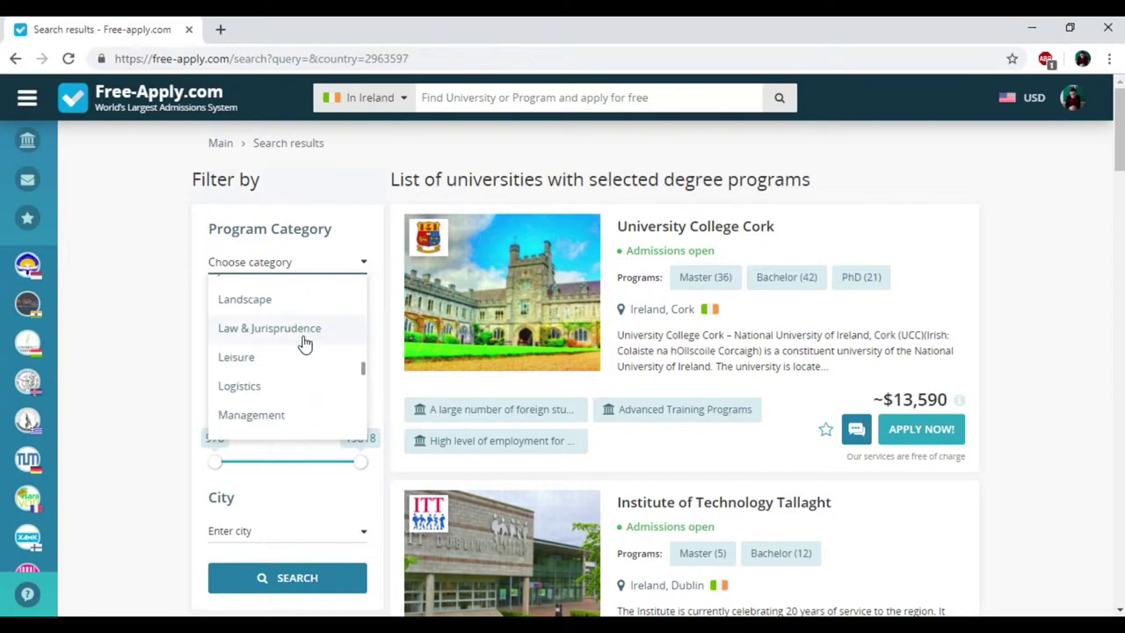
pyautogui.scroll(-3, 304, 343)
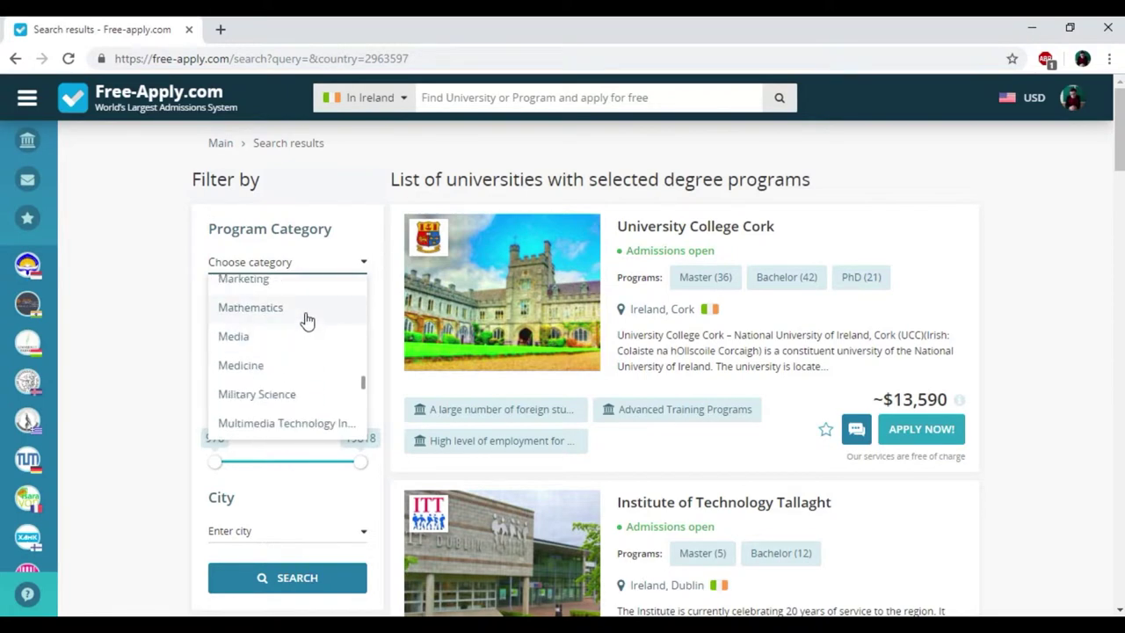
pyautogui.click(306, 320)
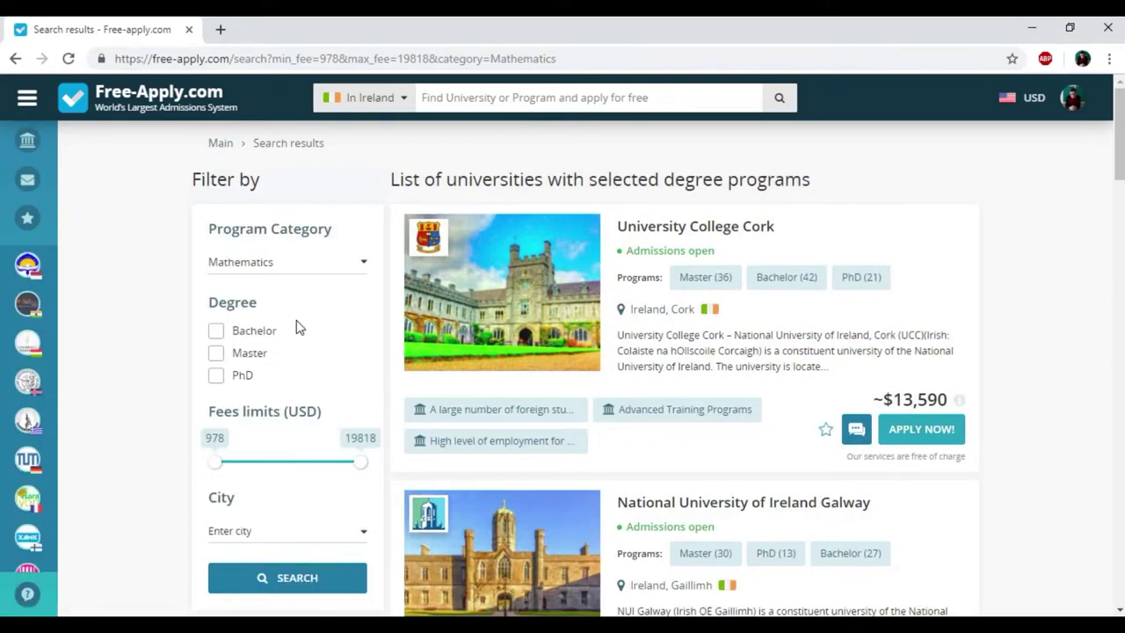
# Step: Restrict the results to Bachelor degrees and set the fees limits to 2156–8043 USD
pyautogui.click(216, 331)
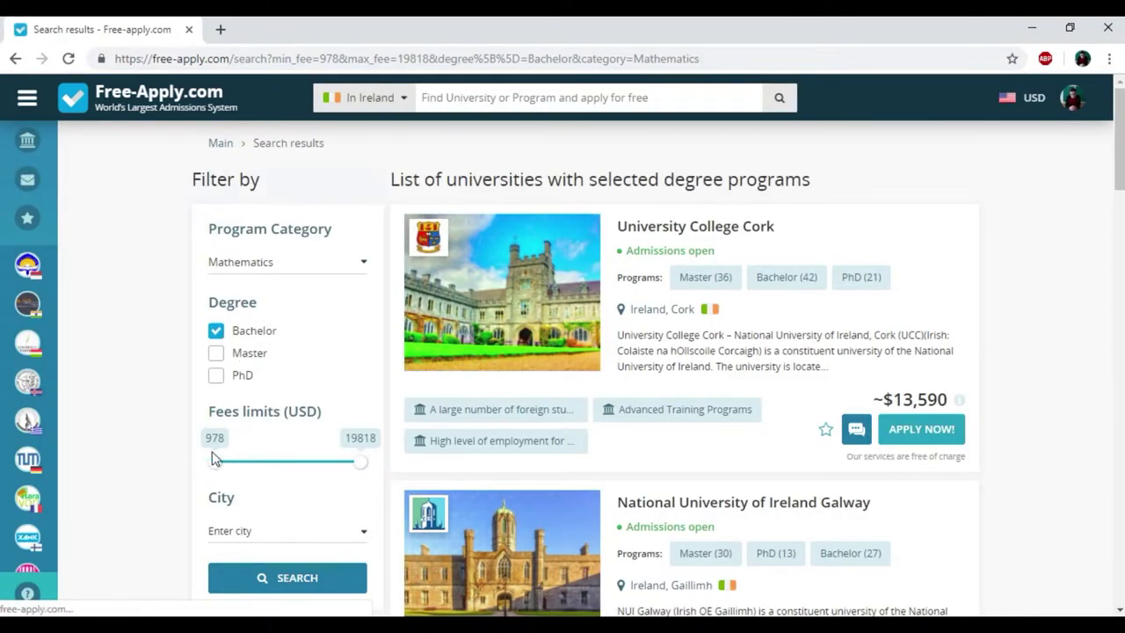
pyautogui.scroll(-1, 308, 375)
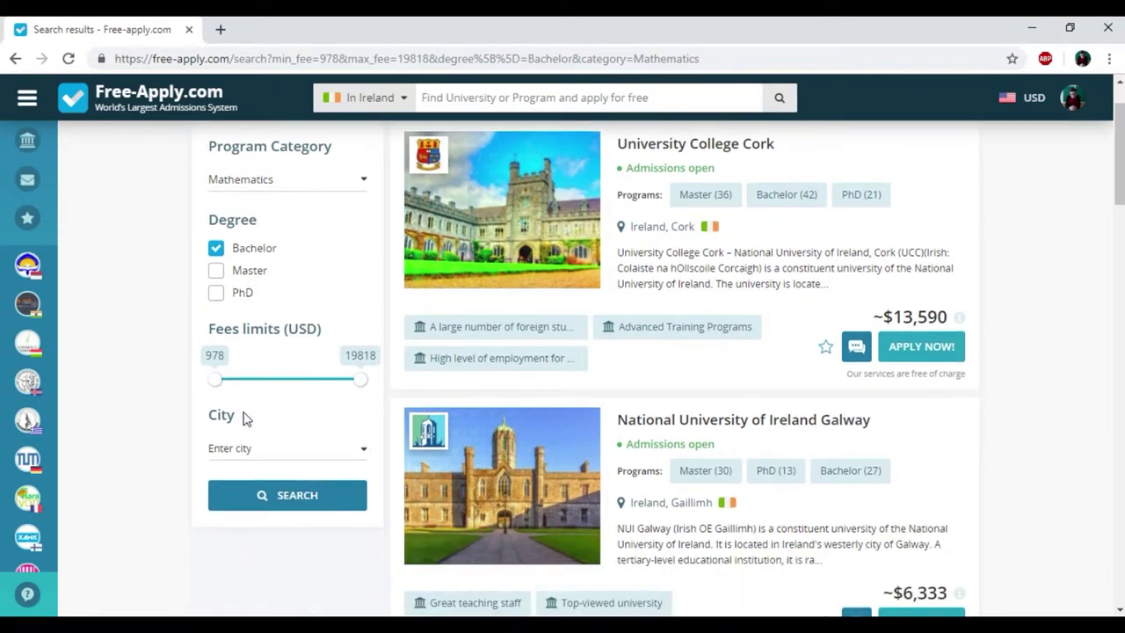
pyautogui.moveTo(218, 388); pyautogui.dragTo(225, 388)
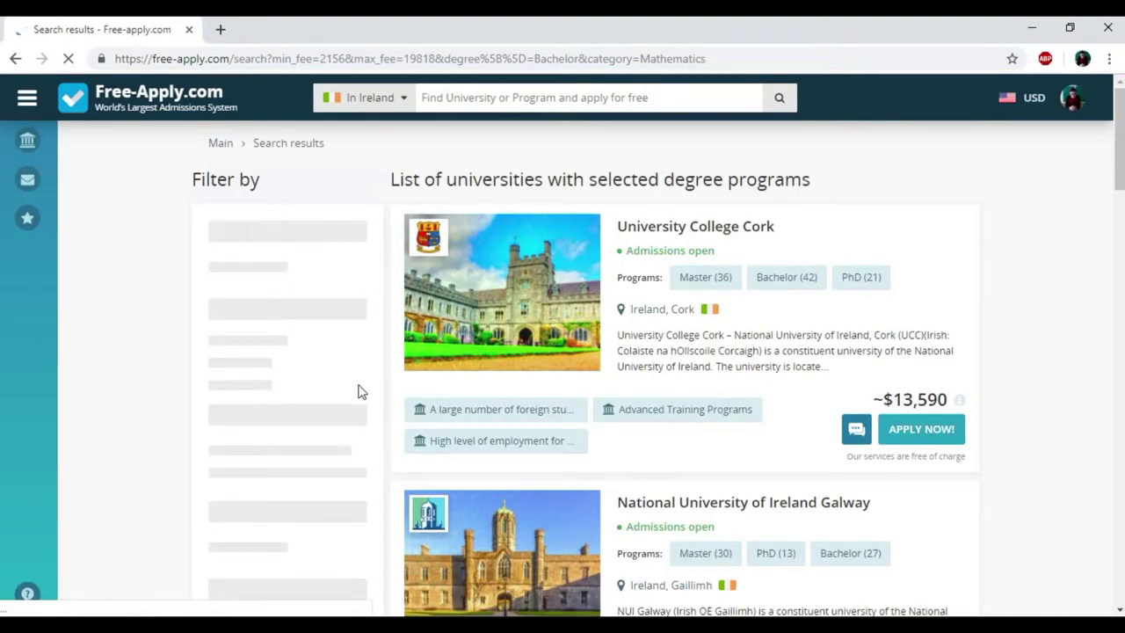
pyautogui.moveTo(362, 466); pyautogui.dragTo(270, 470)
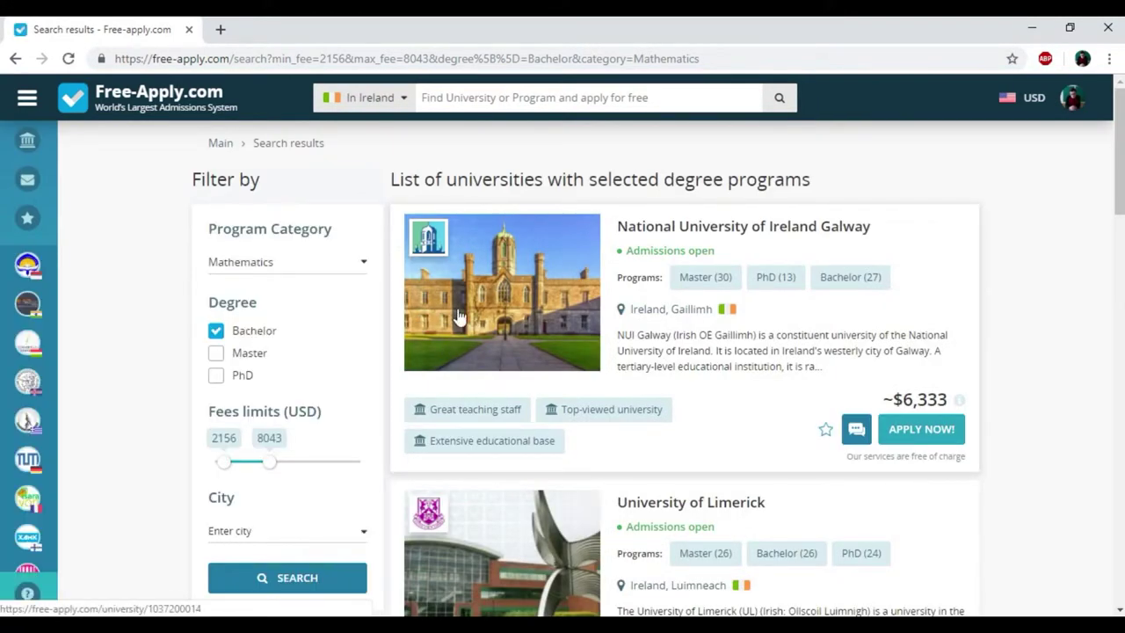
# Step: Examine the filtered universities, comparing their programs, locations, advantages and approximate fees
pyautogui.scroll(-2, 542, 295)
pyautogui.scroll(-7, 545, 290)
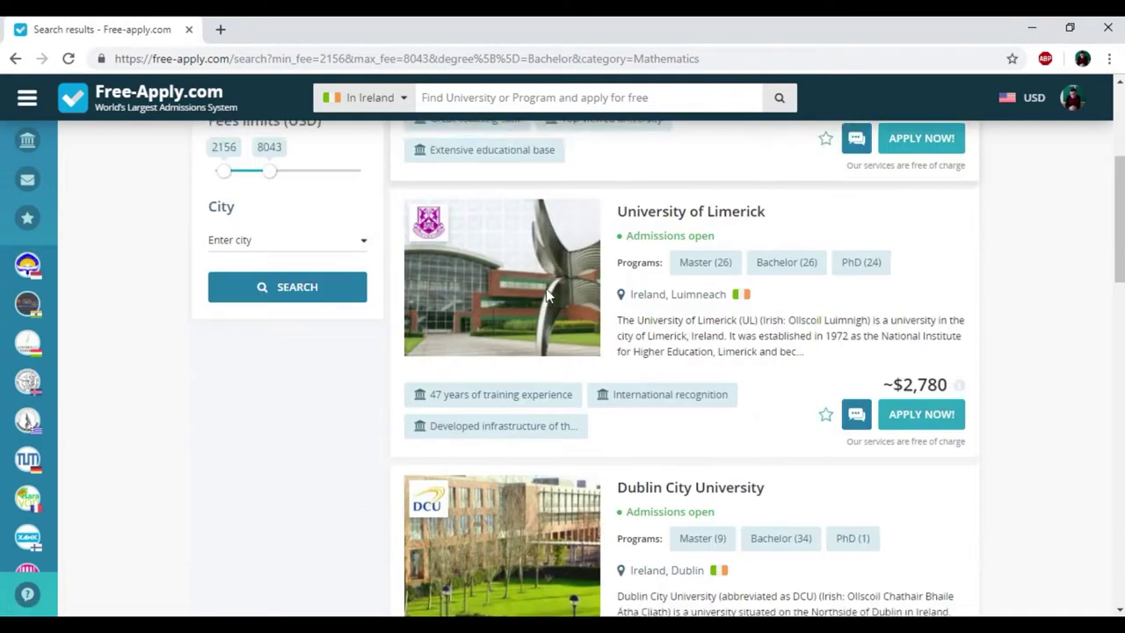
pyautogui.scroll(6, 547, 293)
pyautogui.scroll(3, 547, 298)
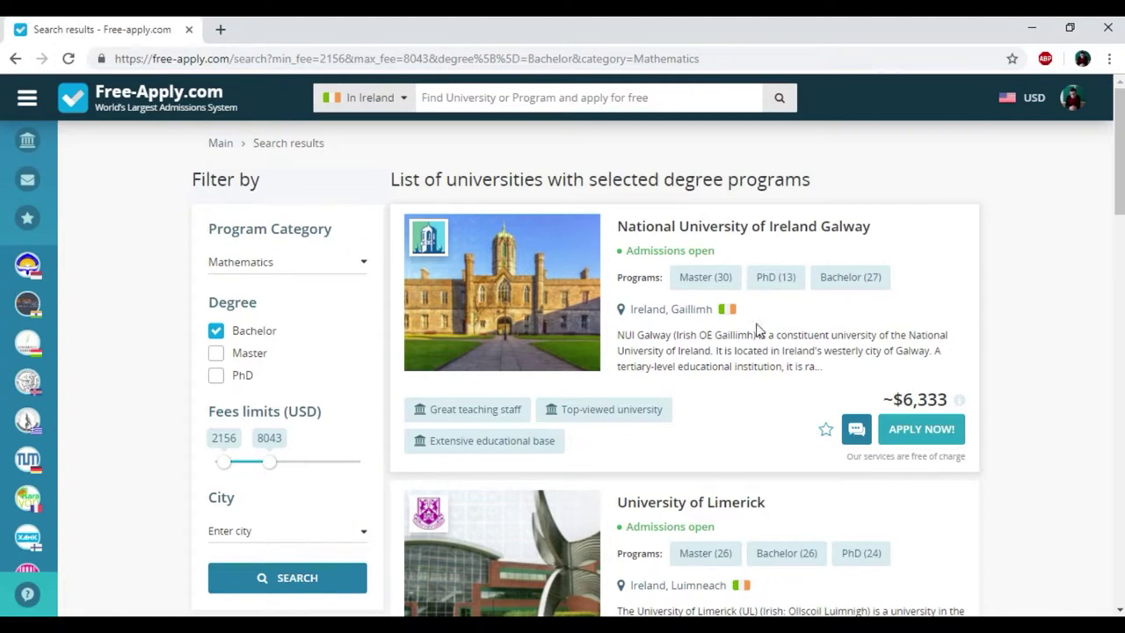
pyautogui.scroll(-2, 498, 409)
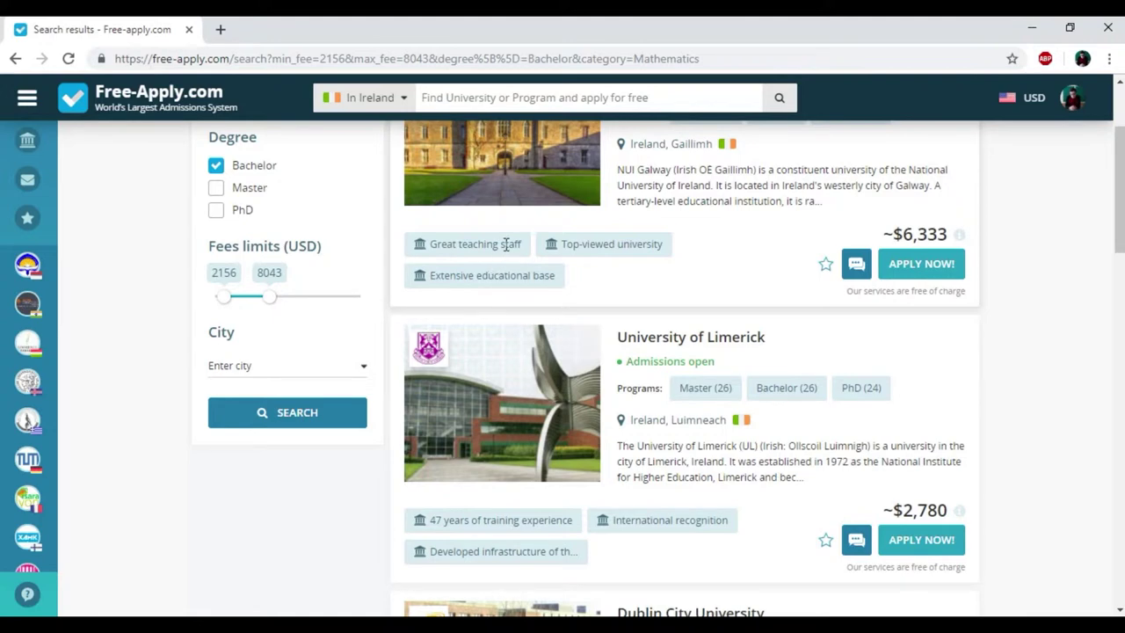
pyautogui.scroll(2, 512, 293)
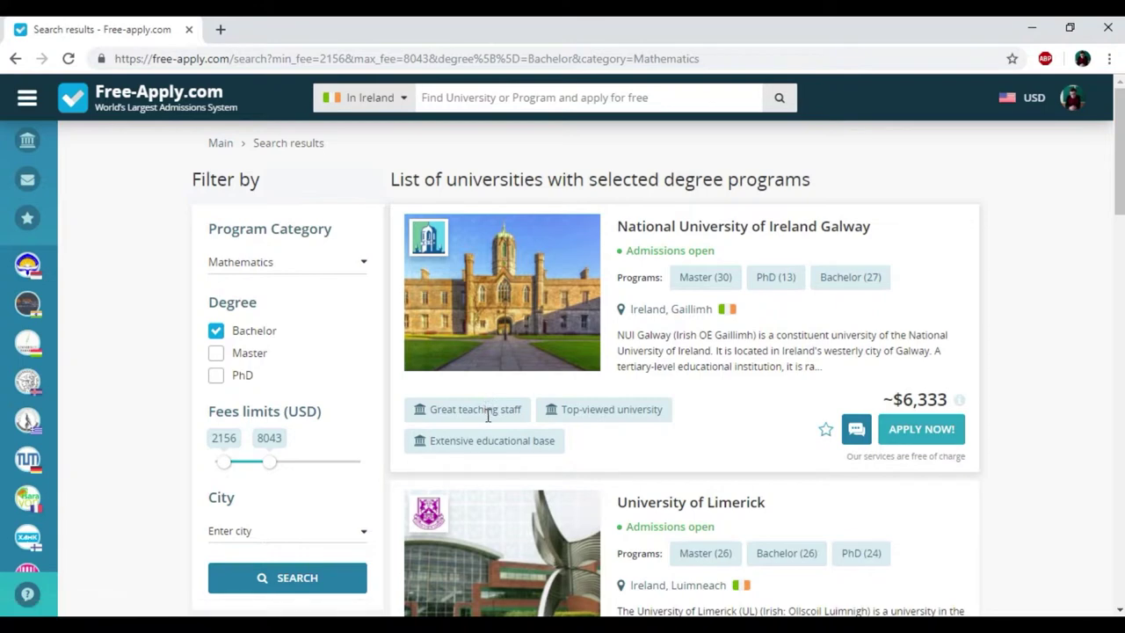
pyautogui.scroll(-1, 489, 415)
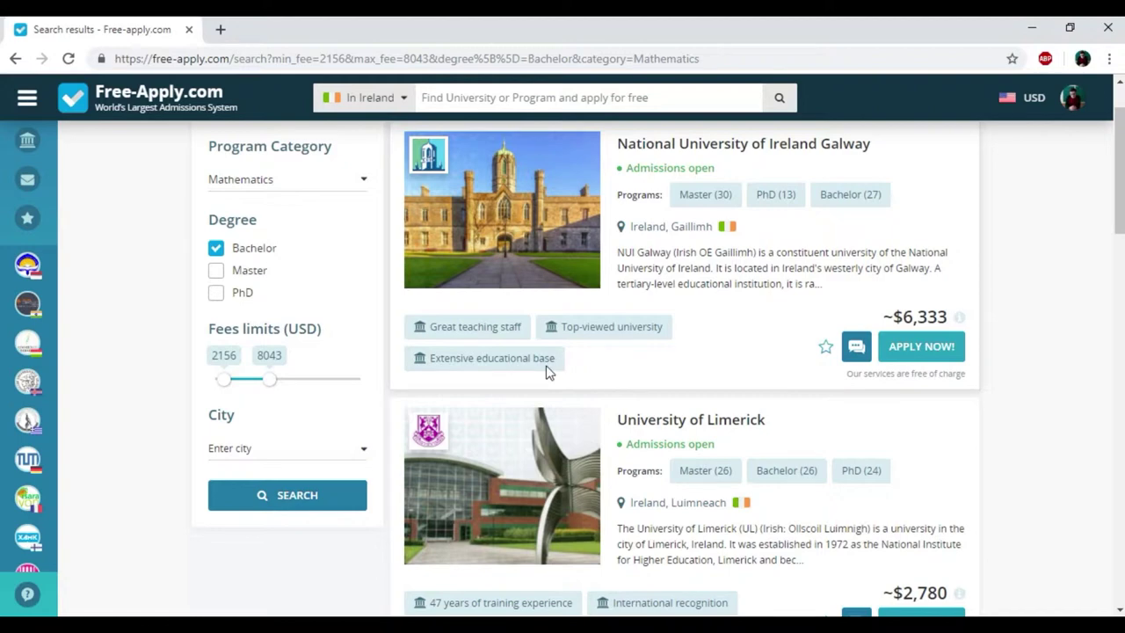
pyautogui.scroll(-2, 546, 372)
pyautogui.scroll(-1, 536, 373)
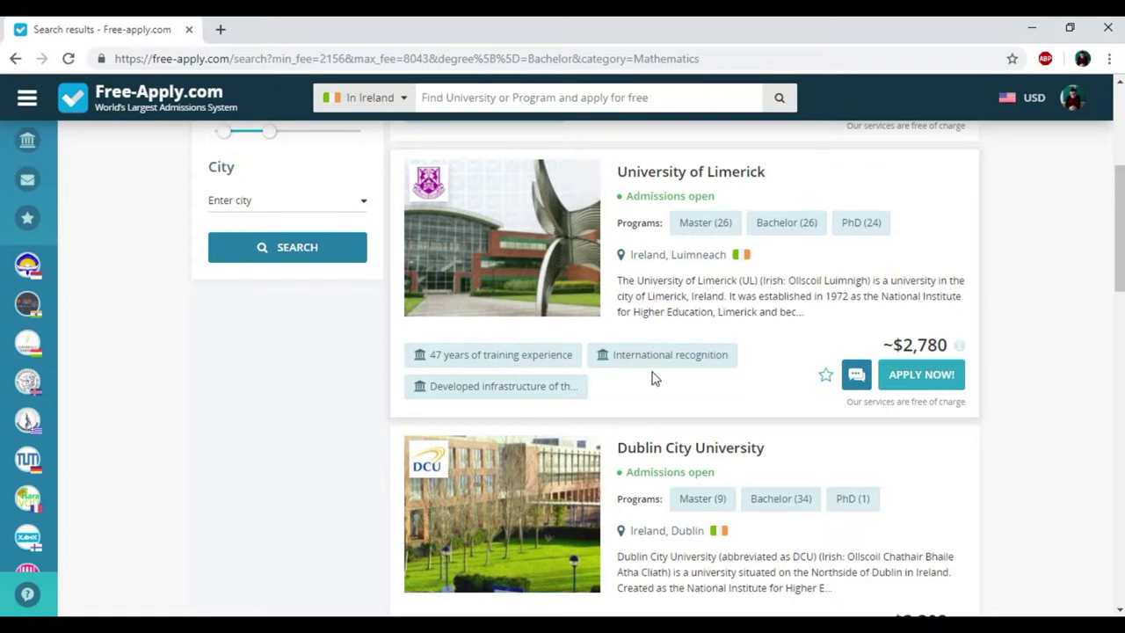
pyautogui.scroll(-1, 652, 376)
pyautogui.scroll(-3, 641, 307)
pyautogui.scroll(3, 640, 307)
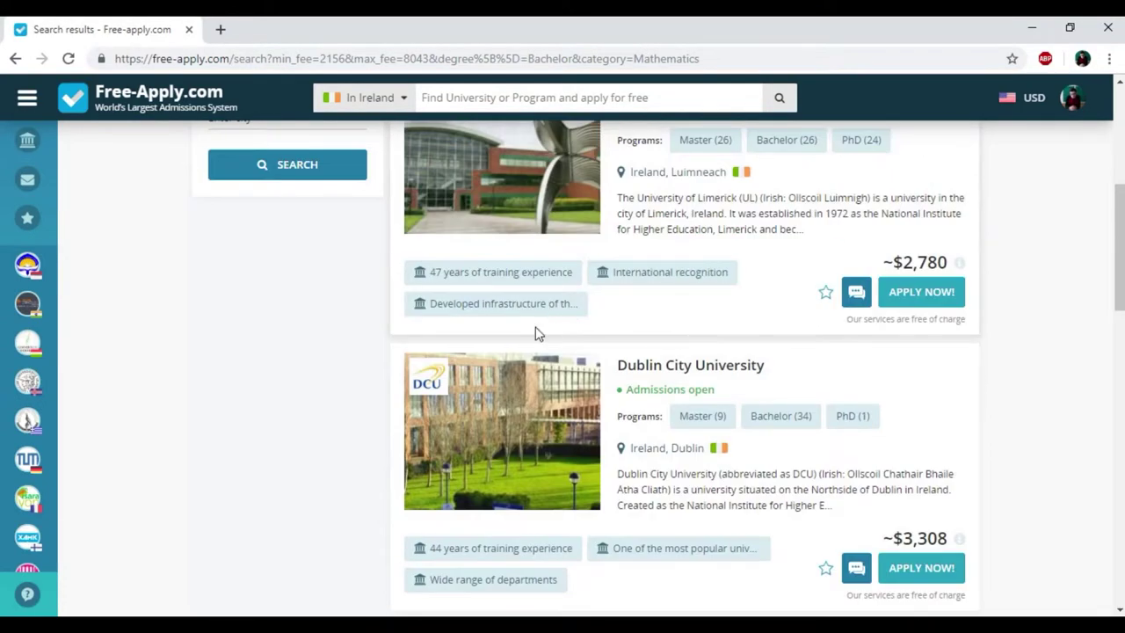
pyautogui.scroll(-3, 538, 333)
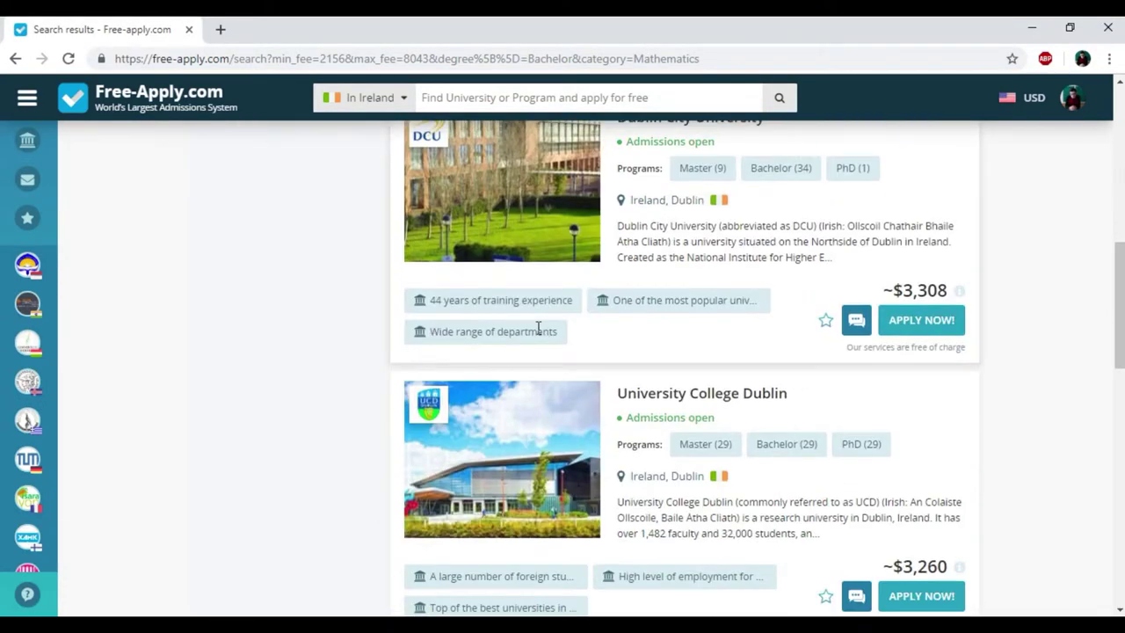
pyautogui.scroll(-2, 539, 333)
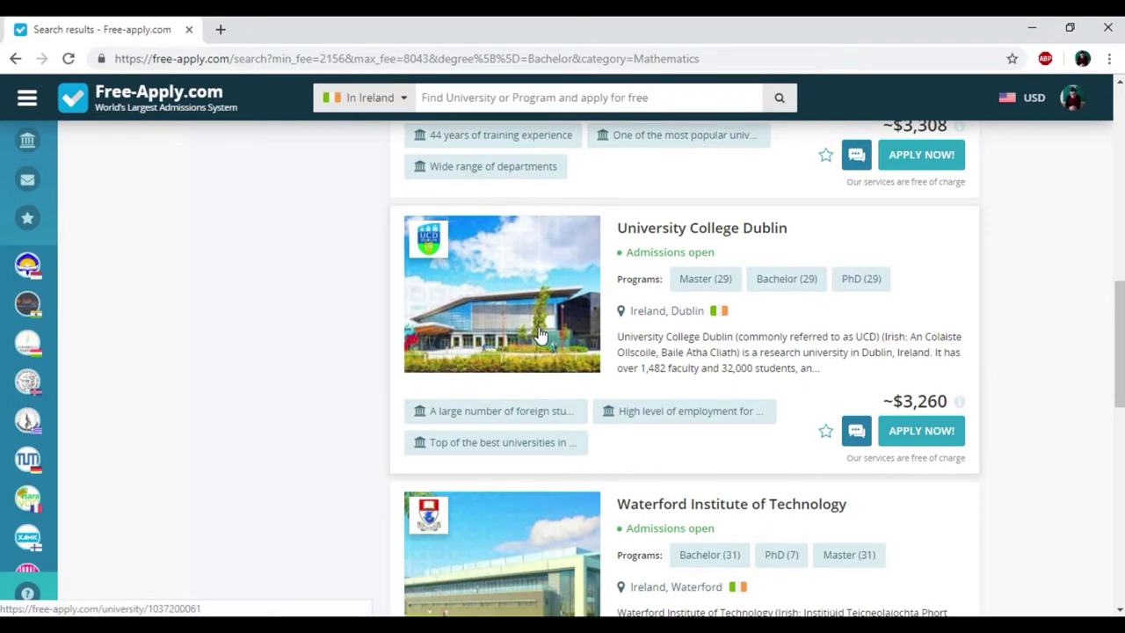
# Step: Open the University College Dublin page from the search results and expand its full description
pyautogui.scroll(-1, 541, 334)
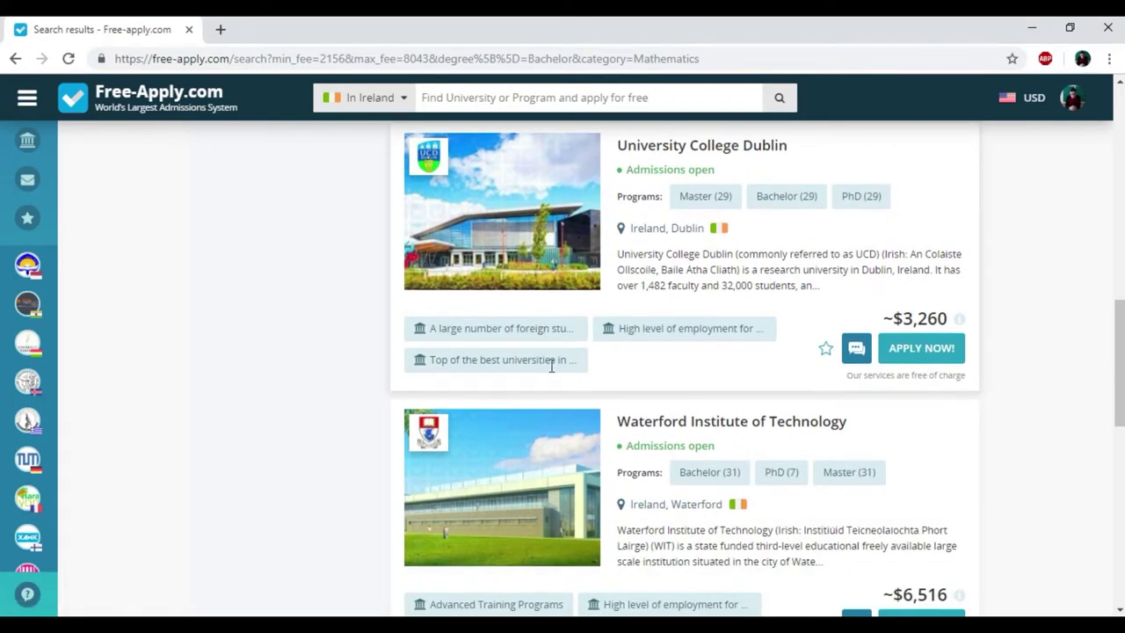
pyautogui.scroll(1, 552, 366)
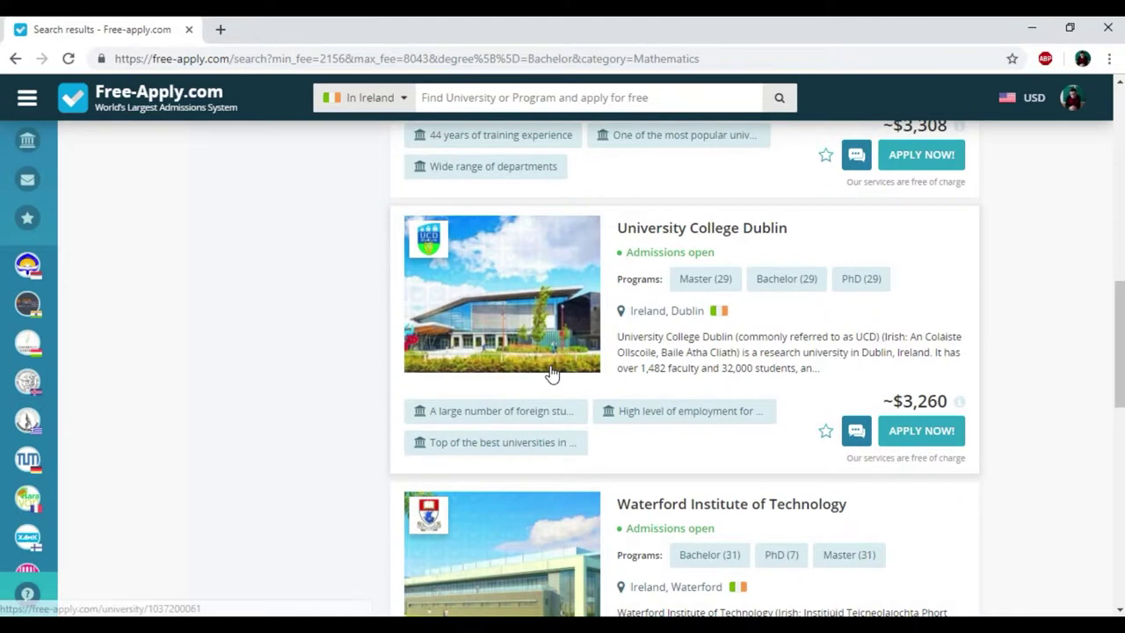
pyautogui.click(720, 243)
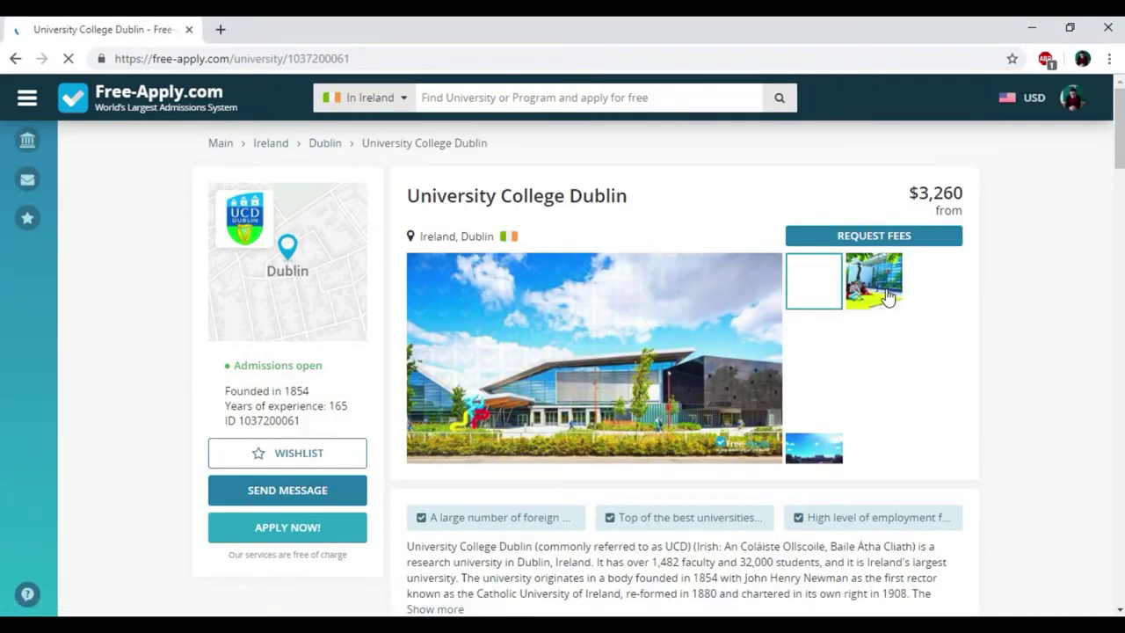
pyautogui.scroll(-2, 888, 299)
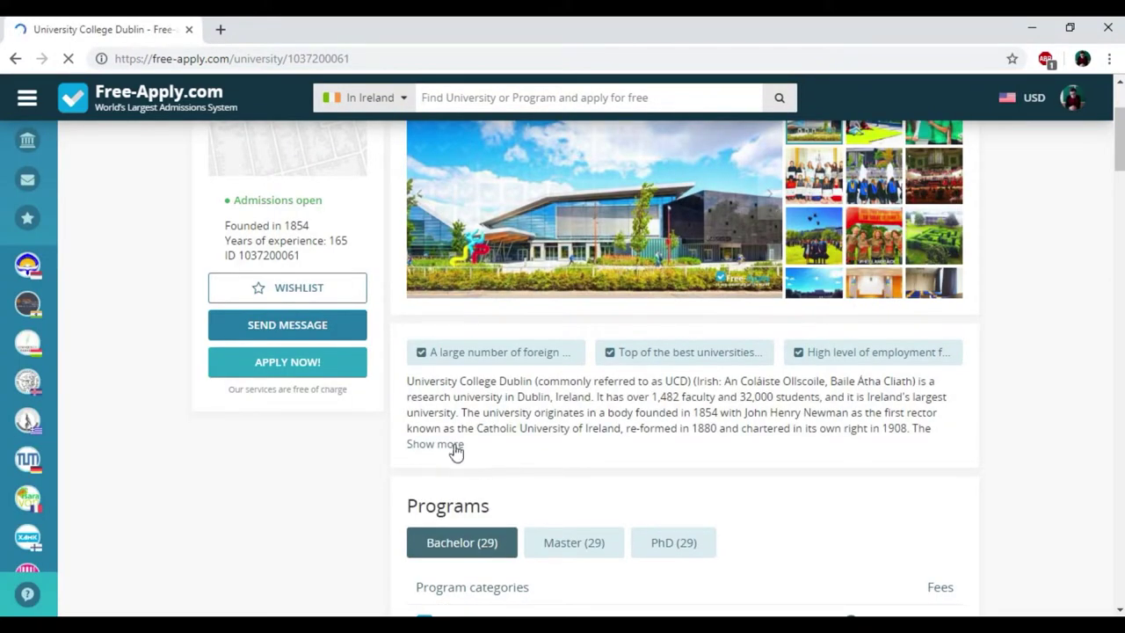
pyautogui.scroll(2, 891, 277)
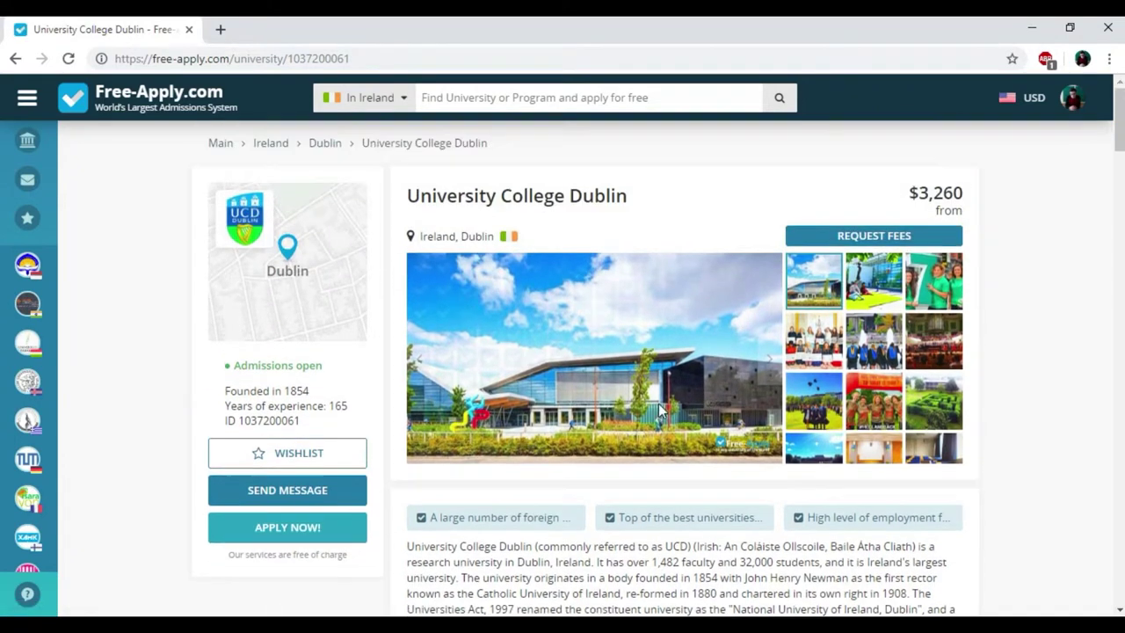
# Step: Browse University College Dublin's campus photos and read its advantages and description
pyautogui.click(826, 345)
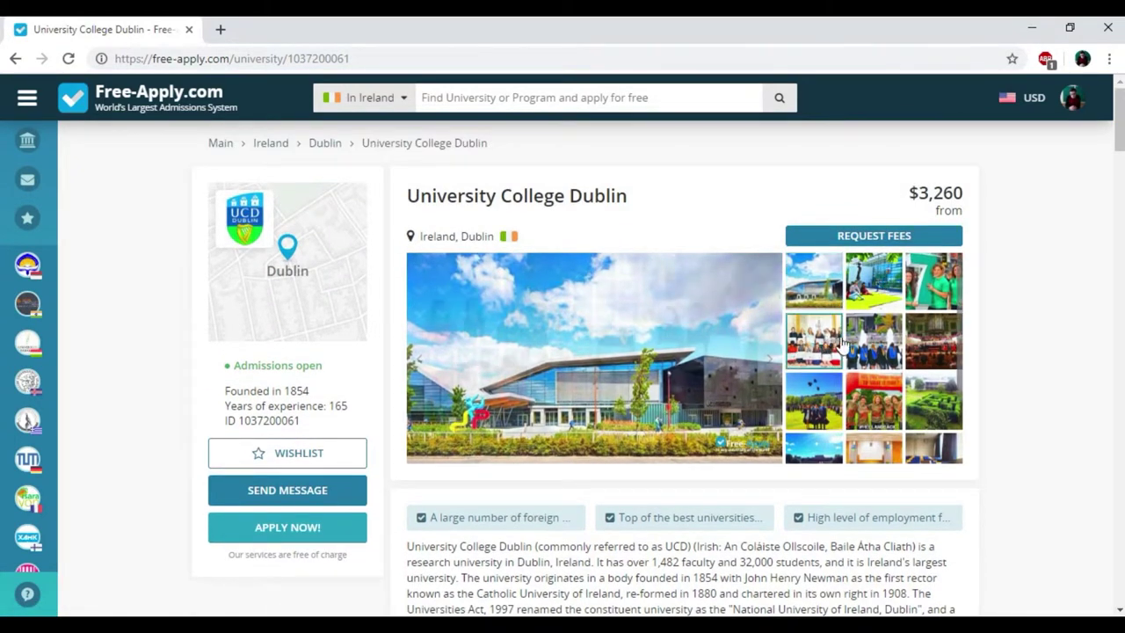
pyautogui.click(888, 290)
pyautogui.scroll(-1, 866, 318)
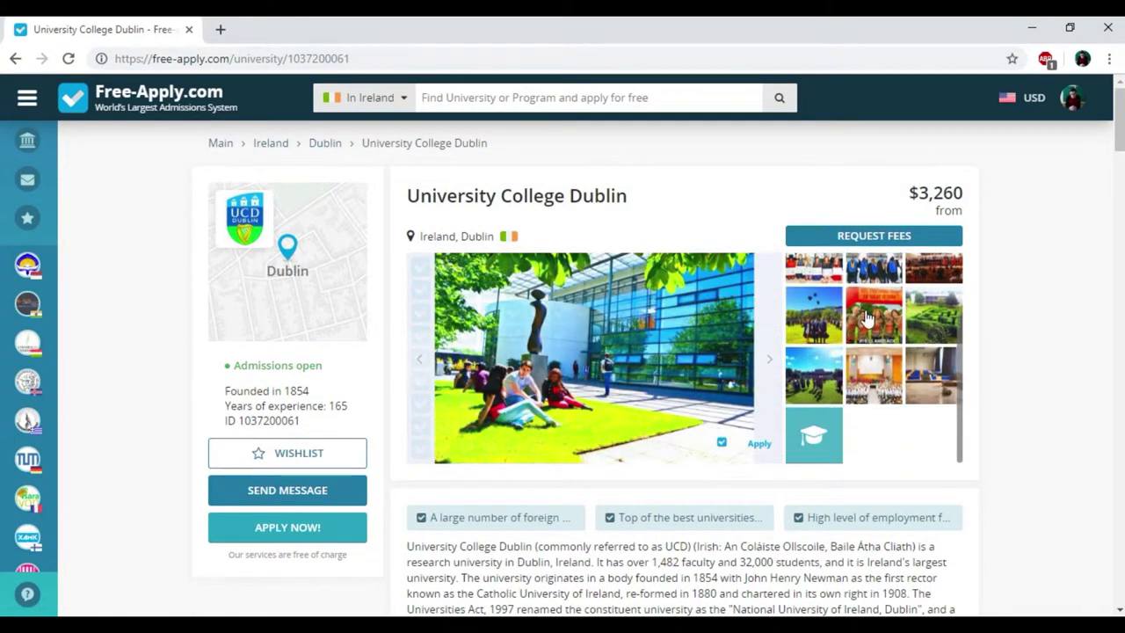
pyautogui.click(838, 366)
pyautogui.scroll(1, 844, 369)
pyautogui.click(939, 400)
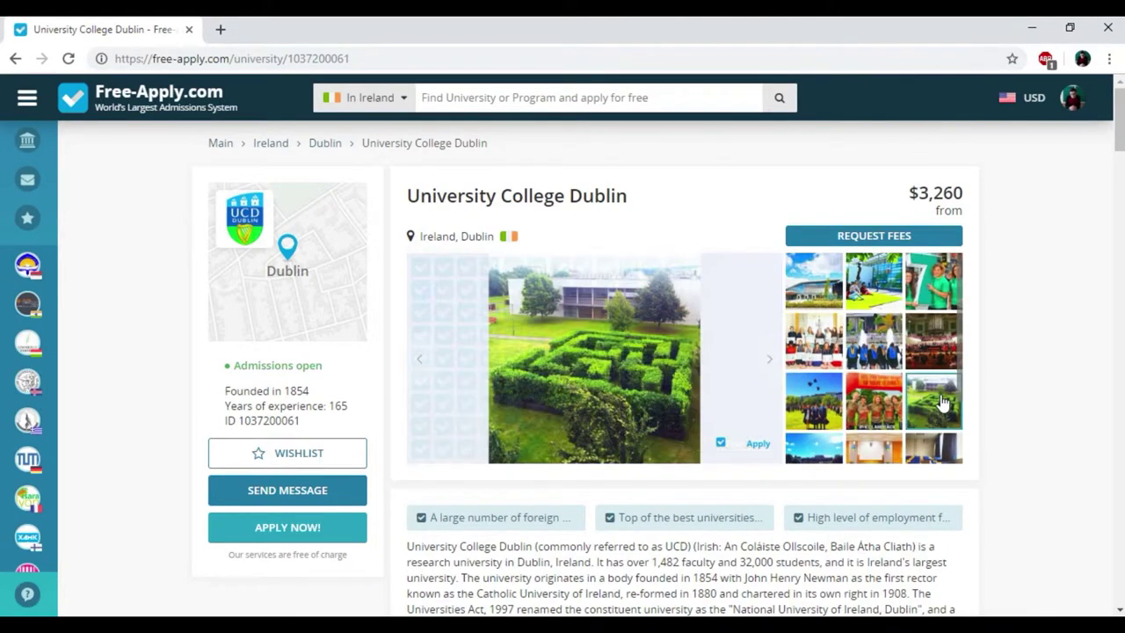
pyautogui.scroll(-4, 768, 347)
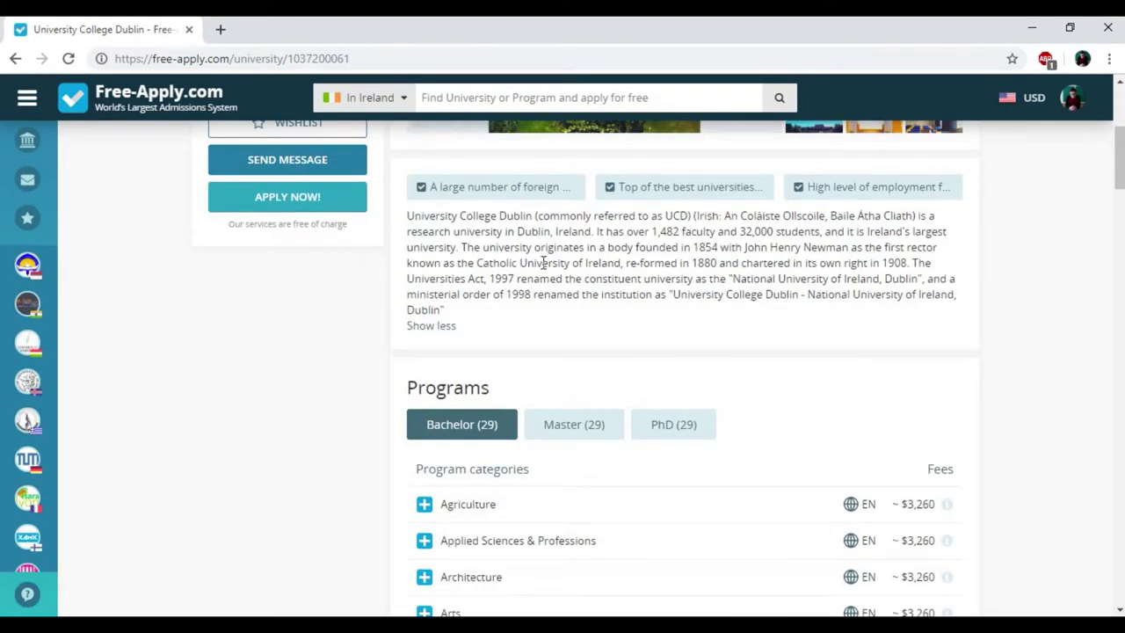
pyautogui.scroll(1, 538, 273)
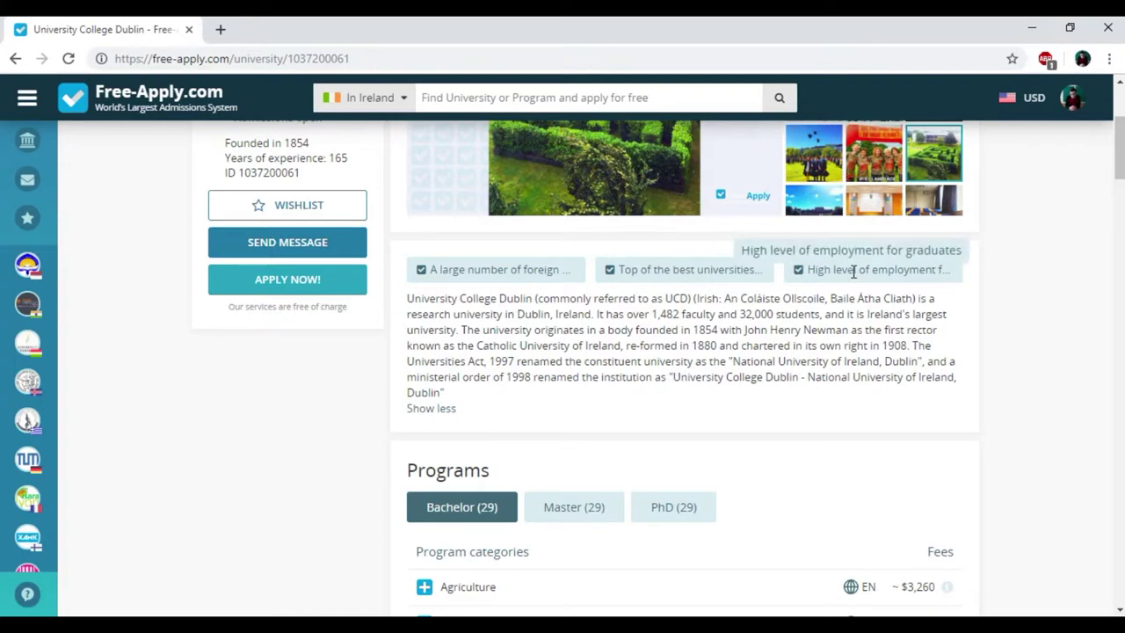
pyautogui.scroll(-4, 852, 270)
pyautogui.scroll(3, 768, 317)
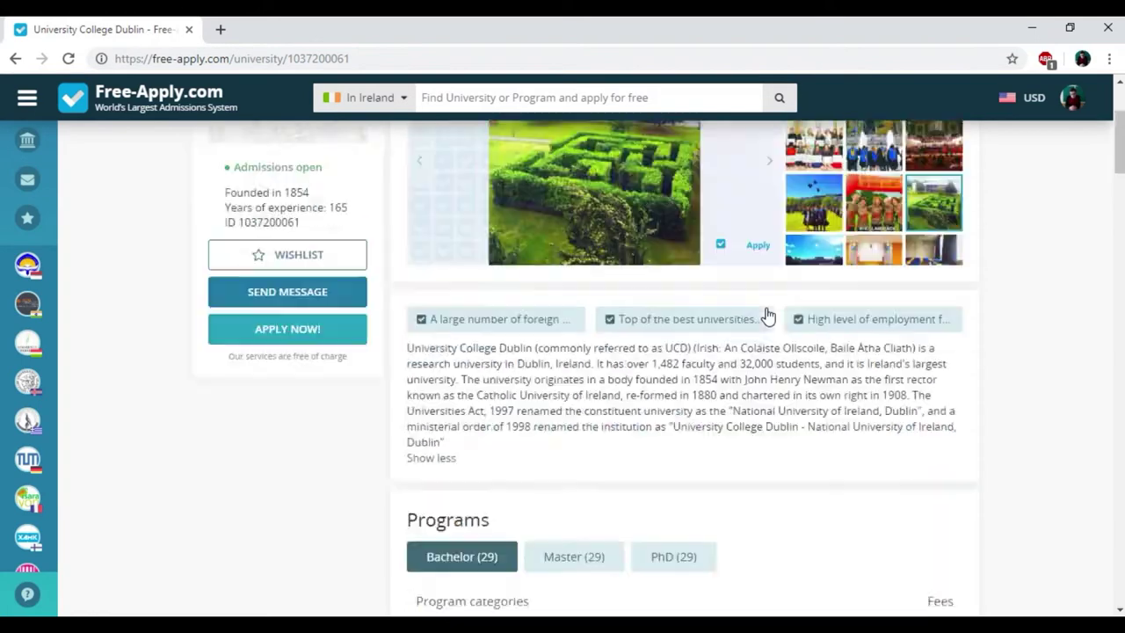
# Step: Expand the Mathematics category among the Bachelor programs and select Bachelor of Mathematics
pyautogui.scroll(-4, 747, 308)
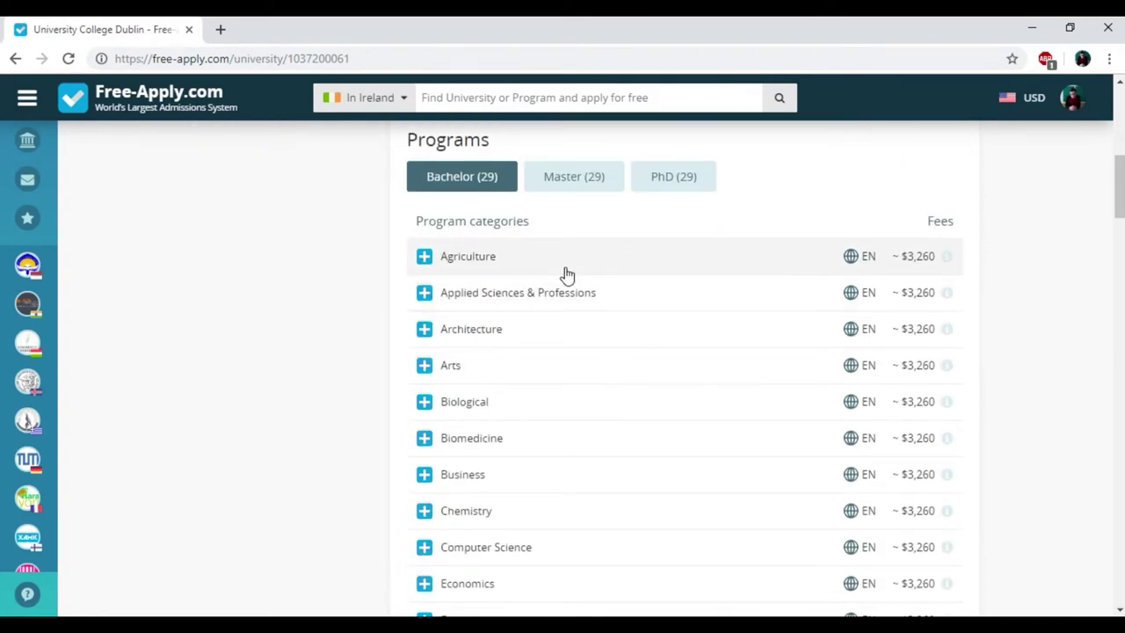
pyautogui.scroll(-5, 567, 275)
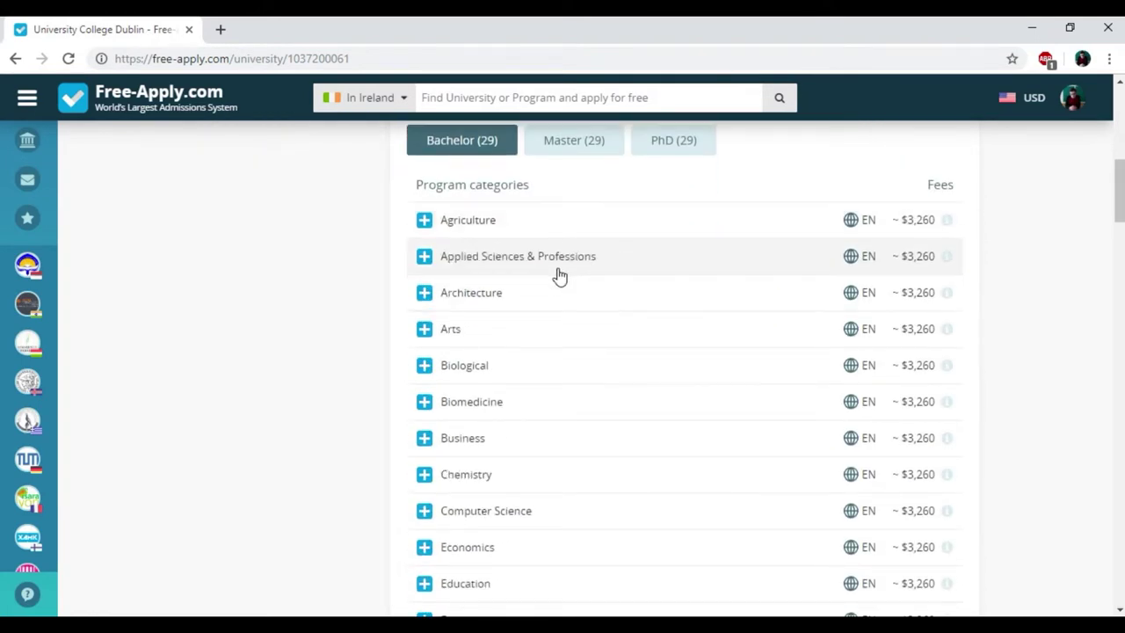
pyautogui.scroll(-2, 556, 276)
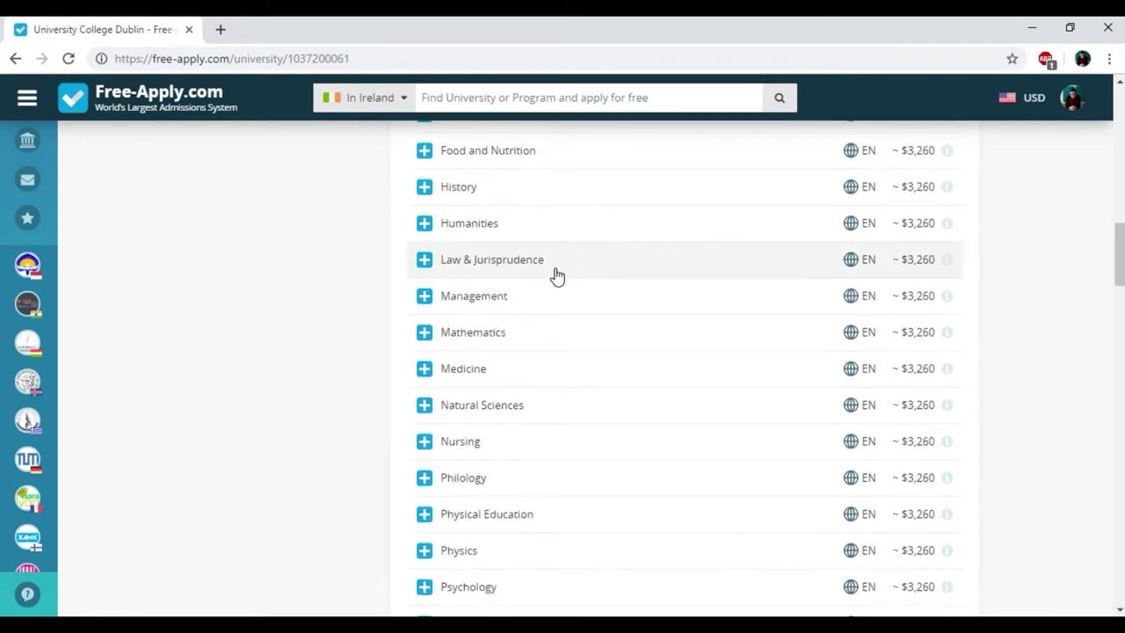
pyautogui.scroll(-2, 556, 275)
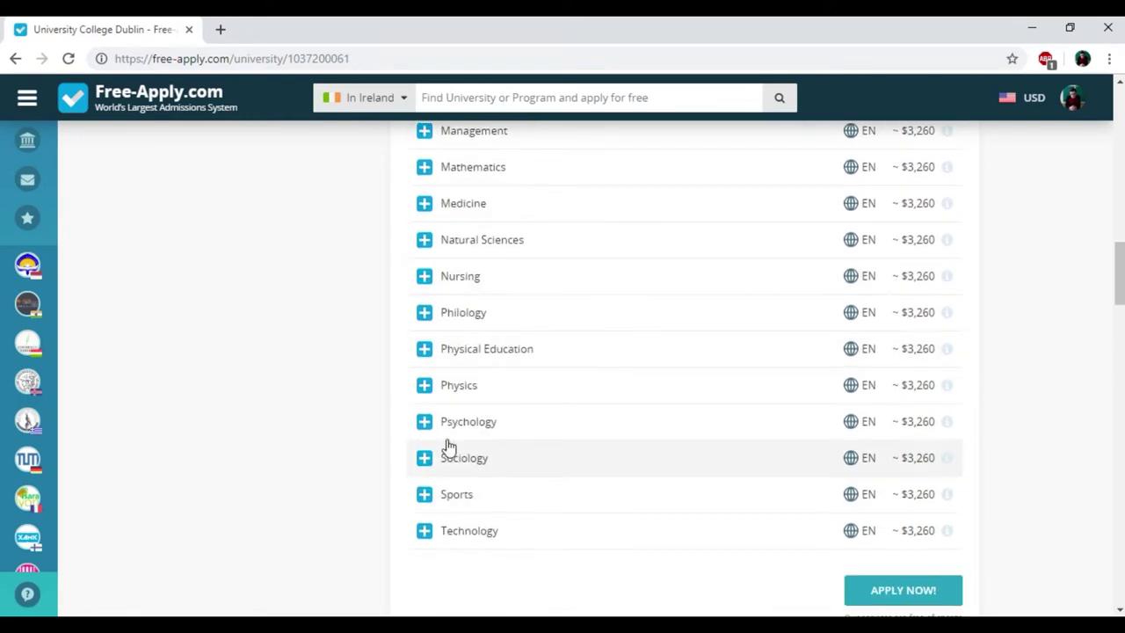
pyautogui.scroll(2, 463, 428)
pyautogui.click(423, 345)
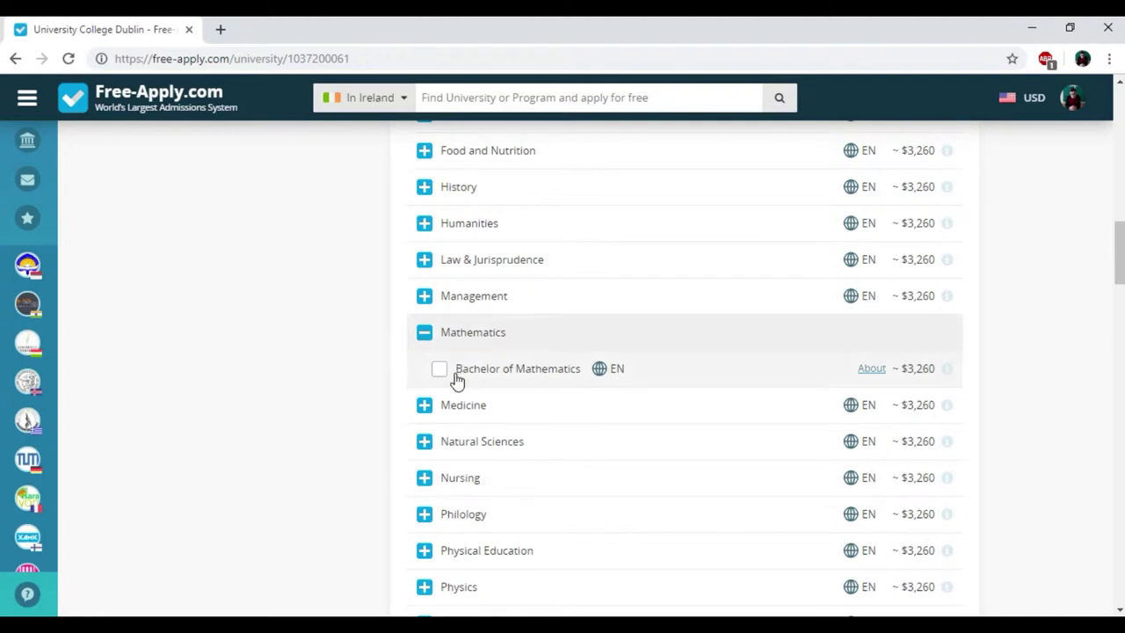
pyautogui.click(438, 370)
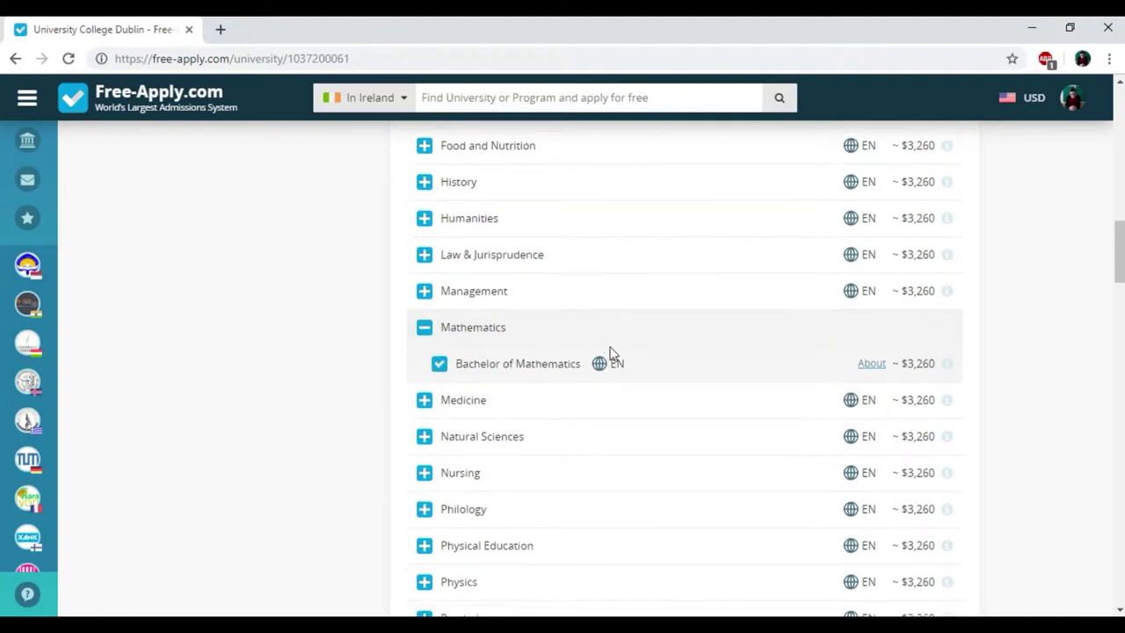
pyautogui.scroll(-4, 610, 354)
pyautogui.scroll(4, 572, 355)
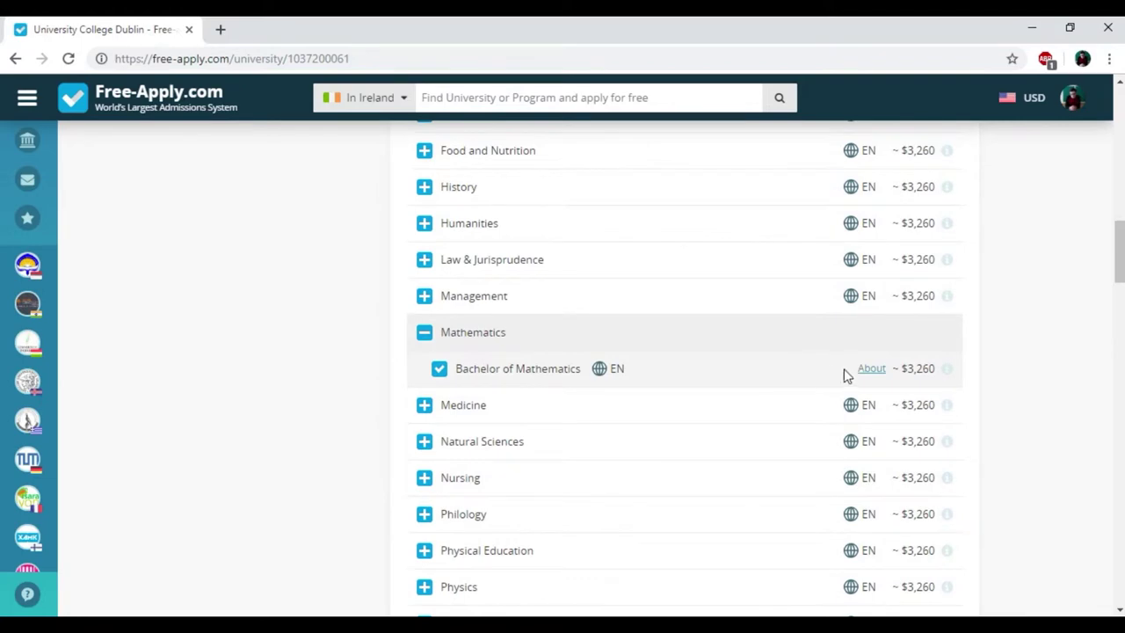
# Step: Open the About page of the Bachelor of Mathematics program and skim its contents
pyautogui.click(882, 370)
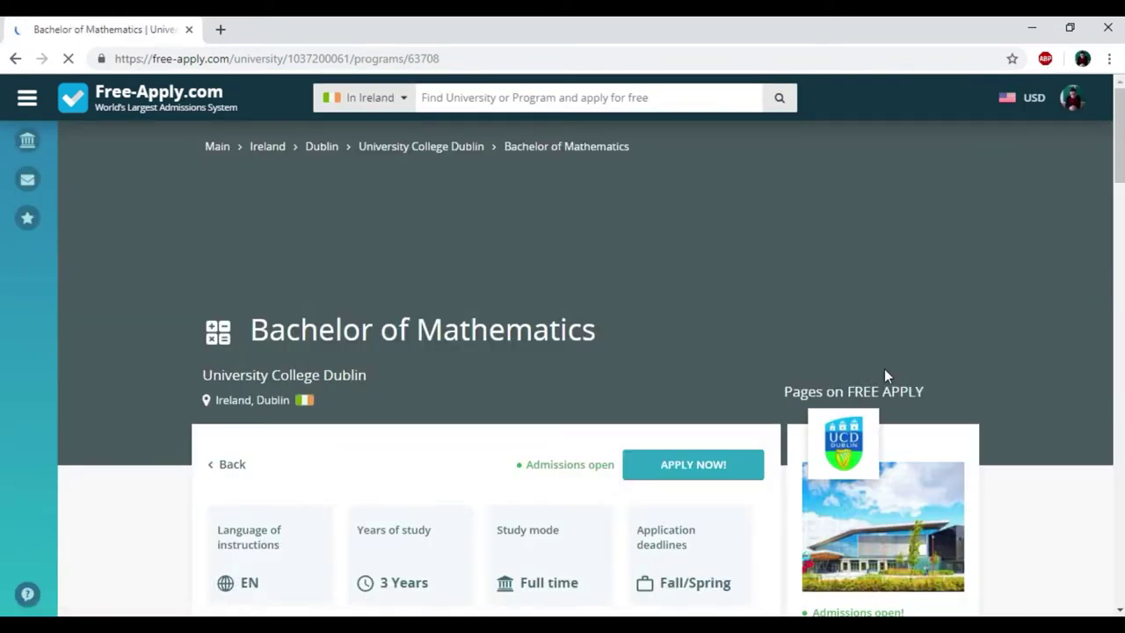
pyautogui.scroll(-2, 719, 352)
pyautogui.scroll(-4, 719, 351)
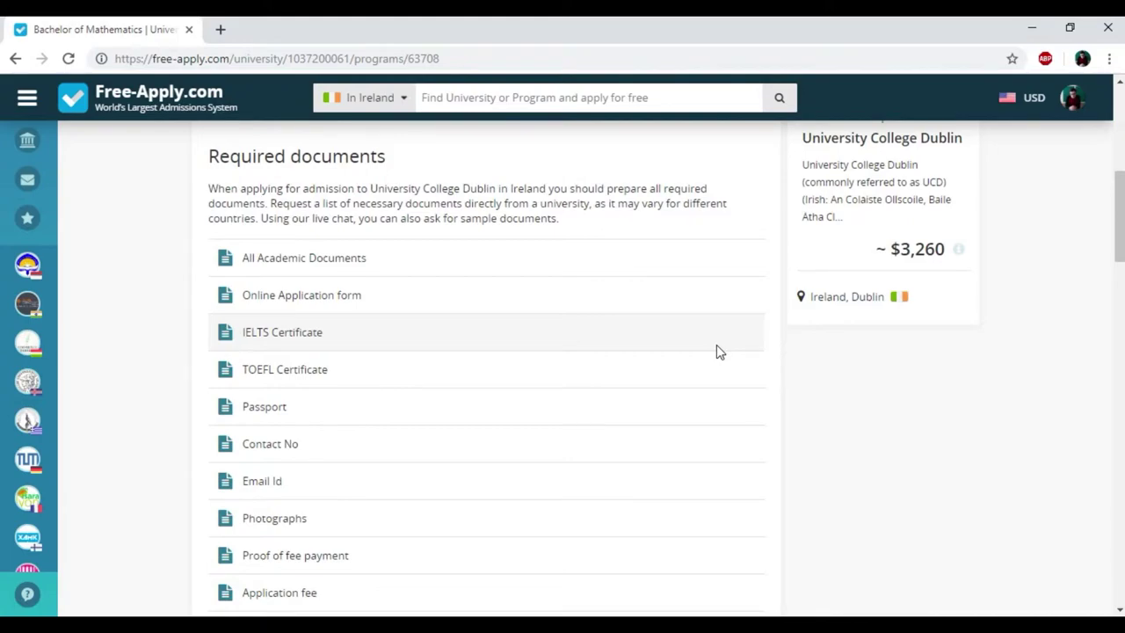
pyautogui.scroll(6, 506, 351)
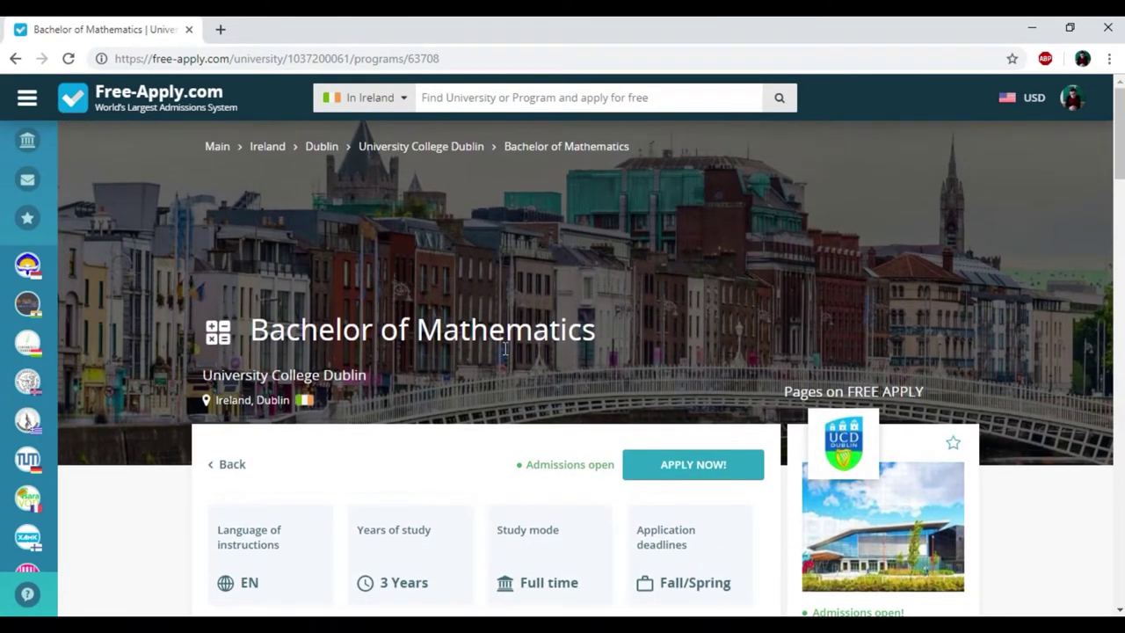
# Step: Examine the program's study details, application deadlines, required documents, university location on the map and fees
pyautogui.scroll(-3, 505, 349)
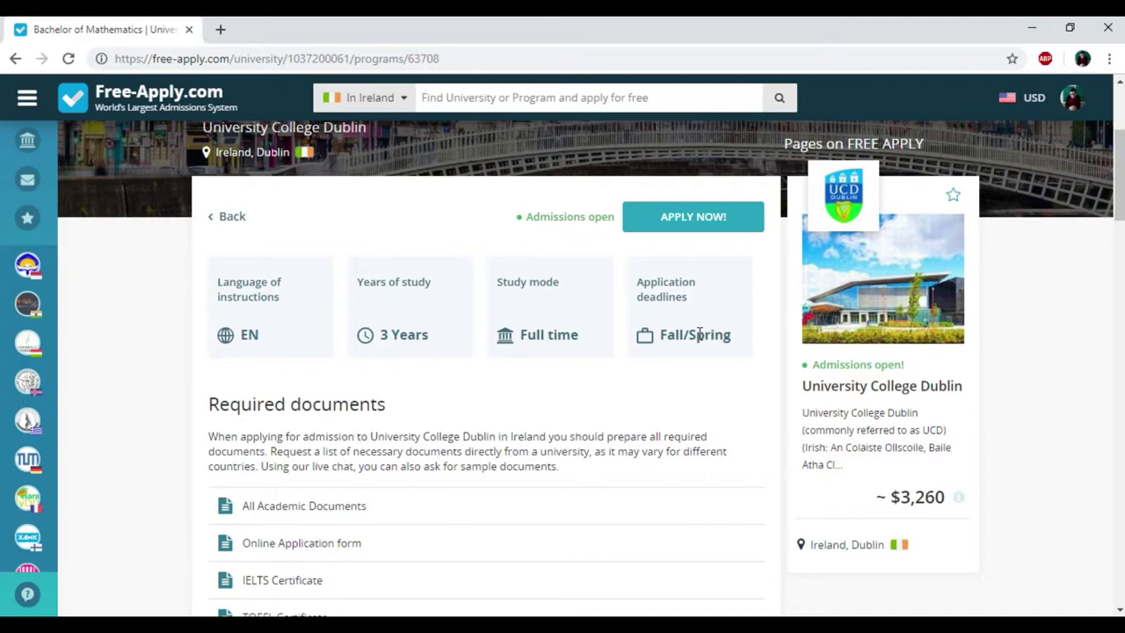
pyautogui.scroll(-3, 699, 334)
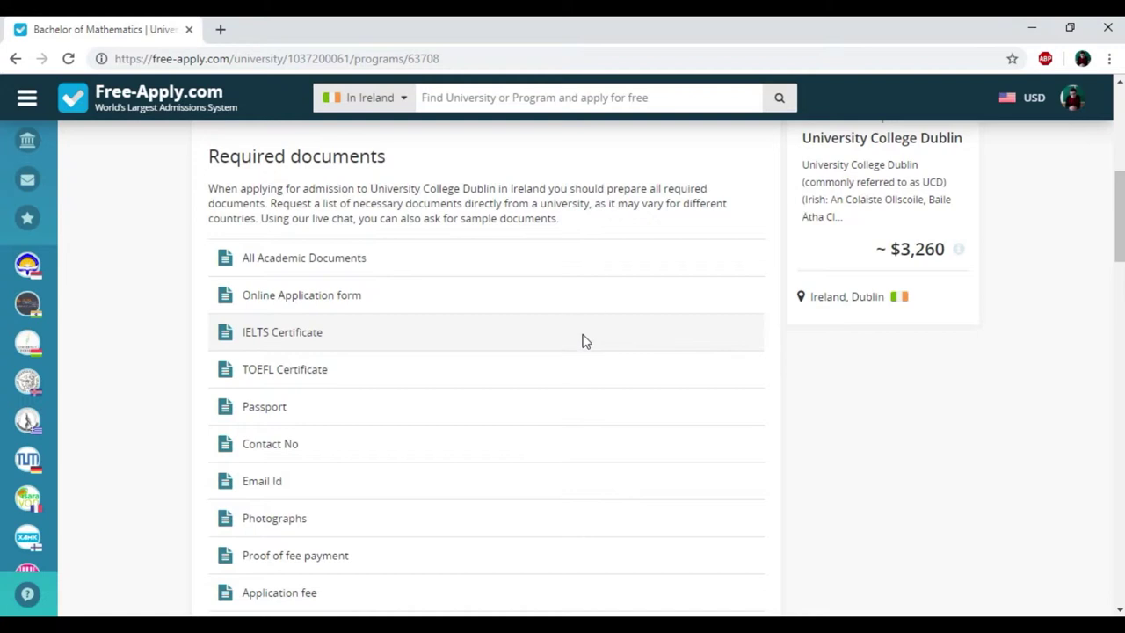
pyautogui.scroll(-3, 603, 304)
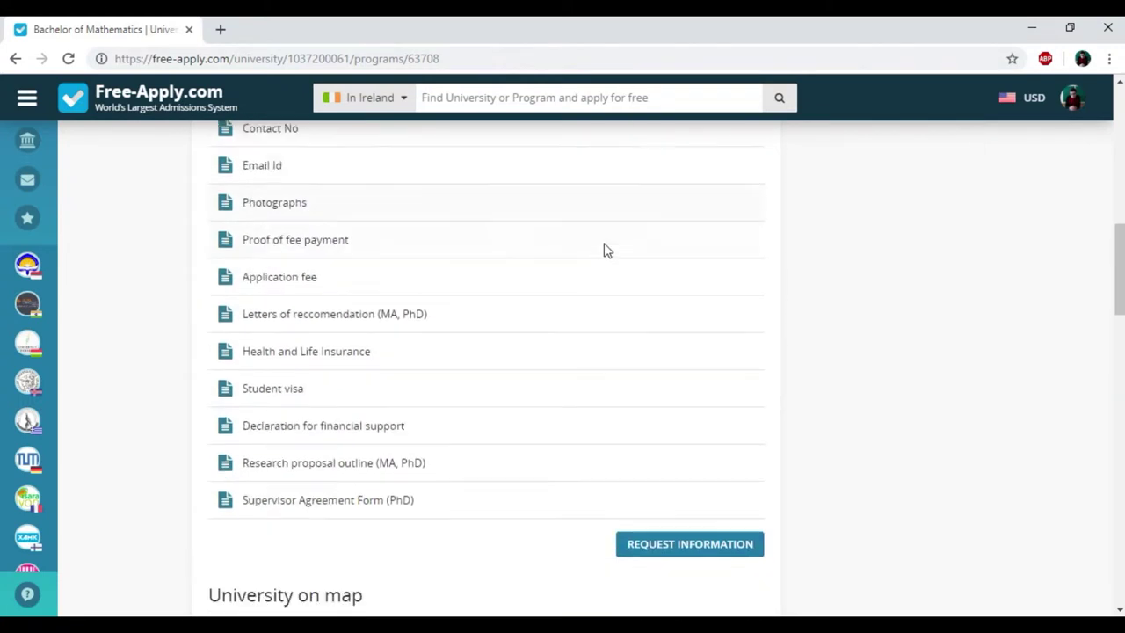
pyautogui.scroll(-6, 603, 251)
pyautogui.scroll(-3, 587, 252)
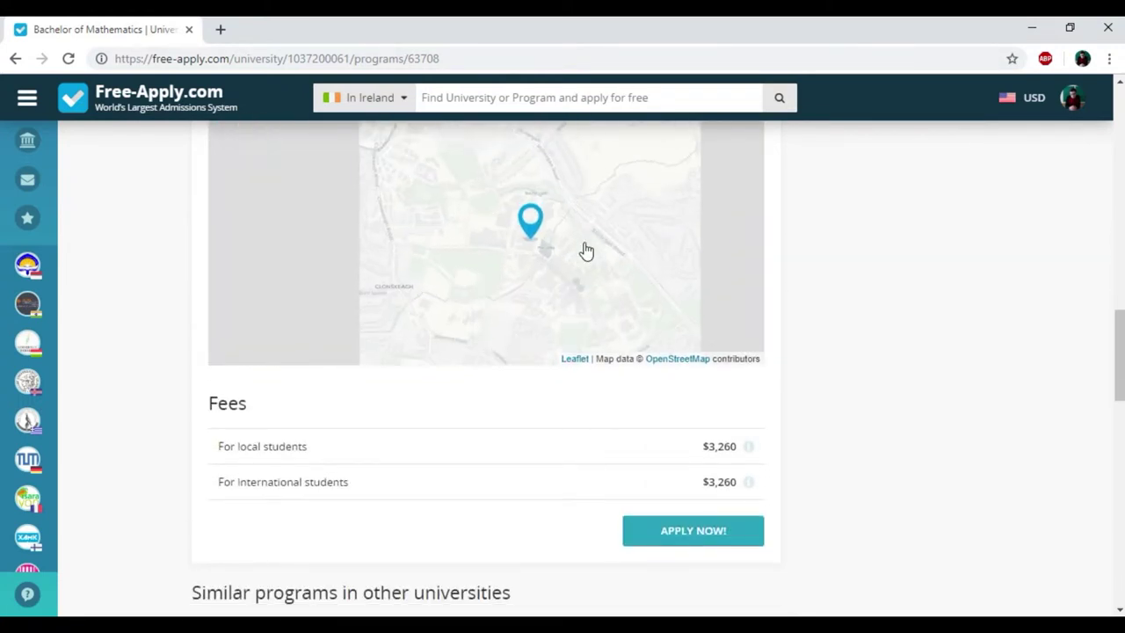
pyautogui.scroll(3, 587, 252)
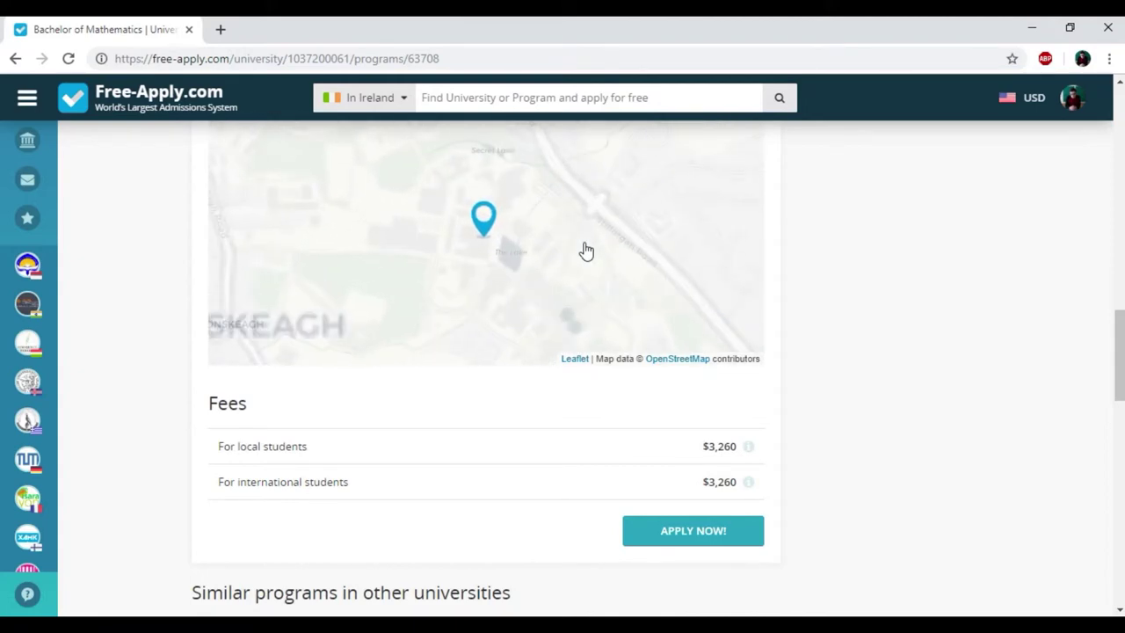
pyautogui.moveTo(582, 252); pyautogui.dragTo(619, 270)
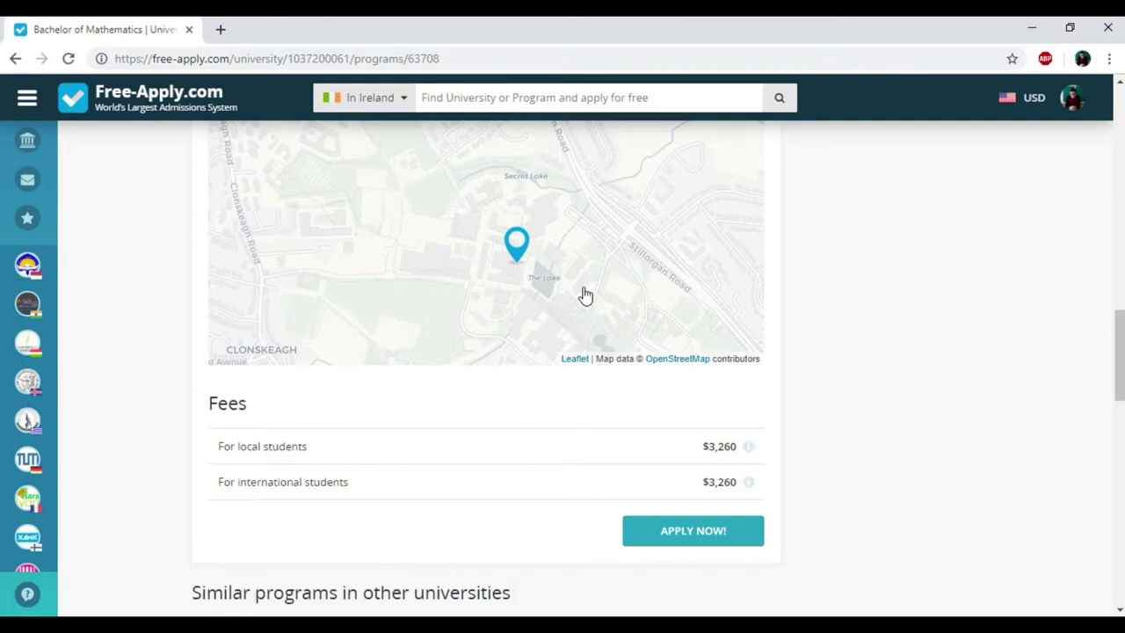
# Step: Start an application for the Bachelor of Mathematics at University College Dublin from the program page
pyautogui.scroll(10, 770, 375)
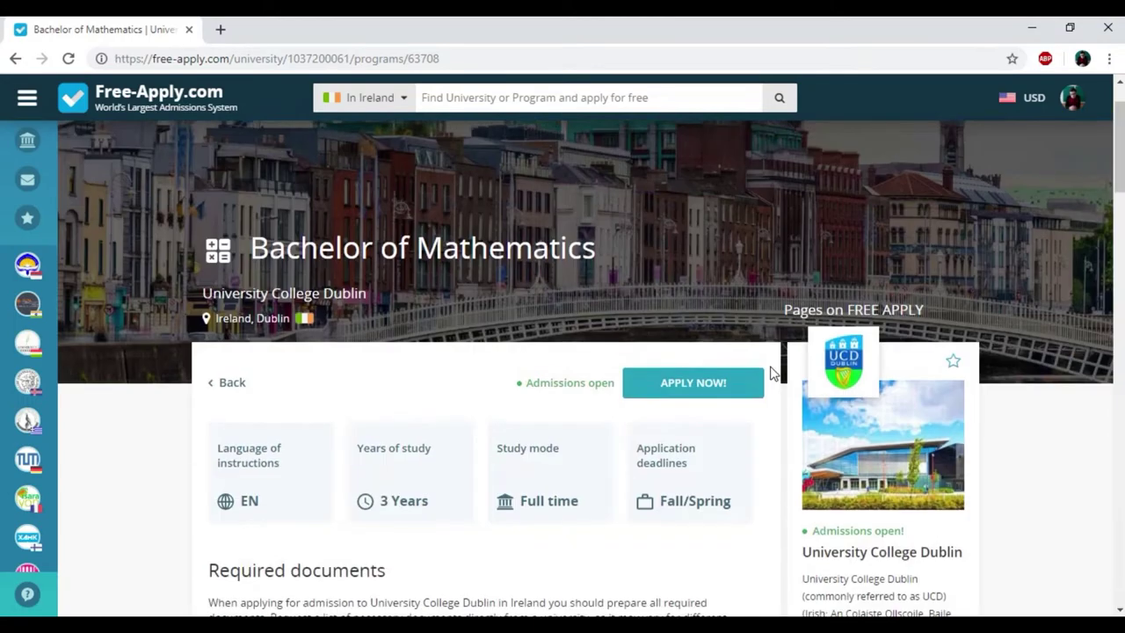
pyautogui.scroll(1, 771, 375)
pyautogui.click(715, 464)
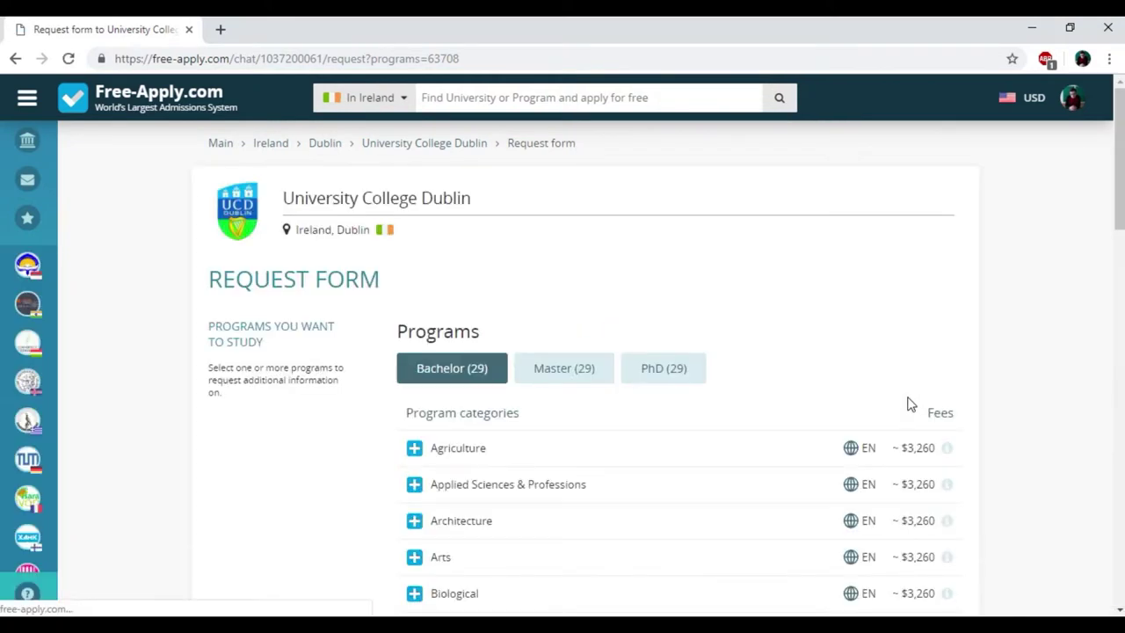
# Step: Expand the Engineering category in the request form's Bachelor programs and select Bachelor of Engineering
pyautogui.scroll(-2, 603, 307)
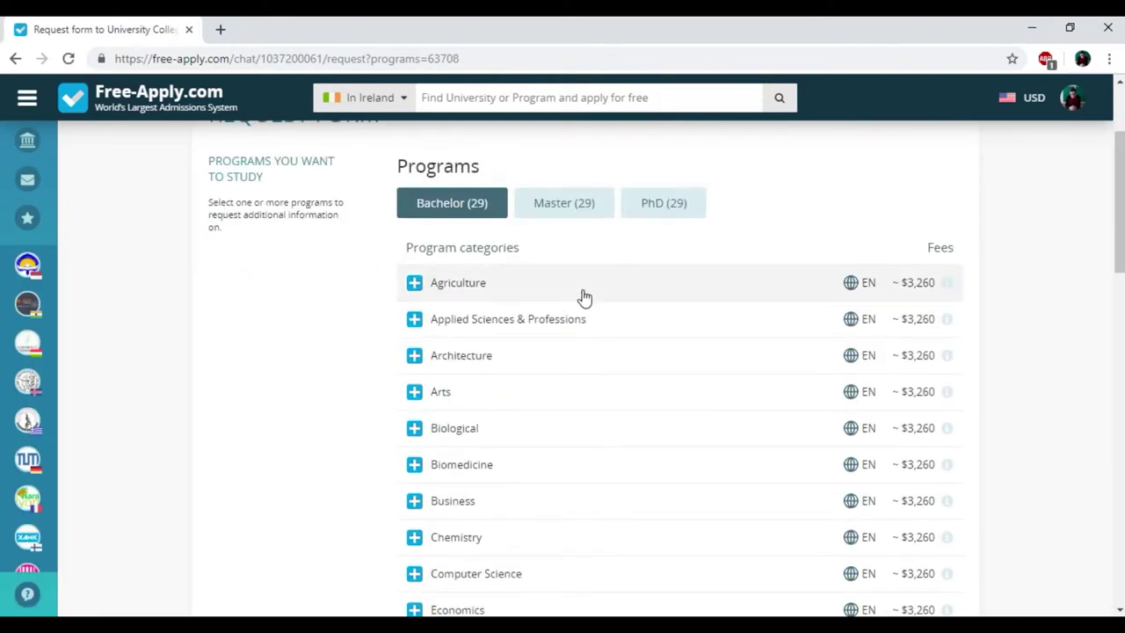
pyautogui.scroll(-7, 584, 297)
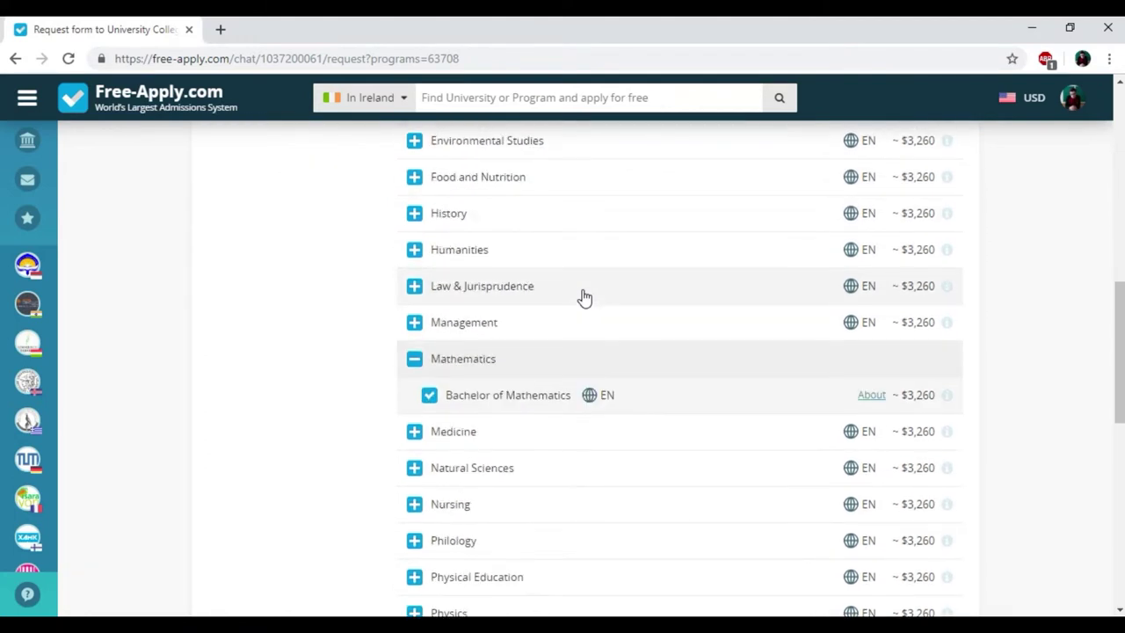
pyautogui.scroll(-4, 539, 370)
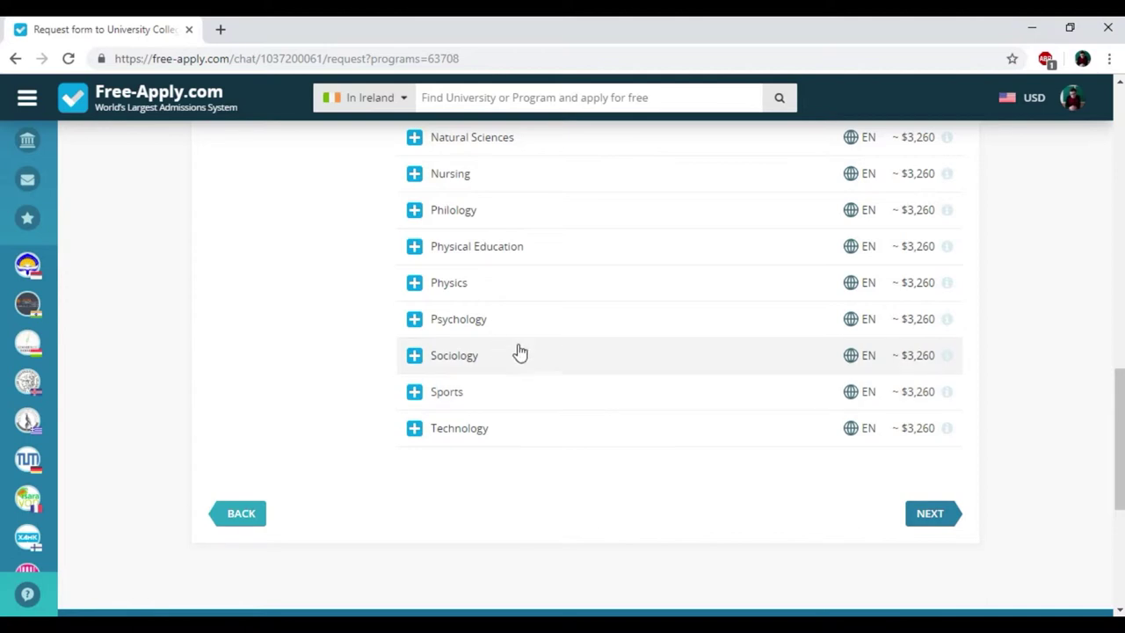
pyautogui.scroll(12, 523, 356)
pyautogui.scroll(-3, 517, 349)
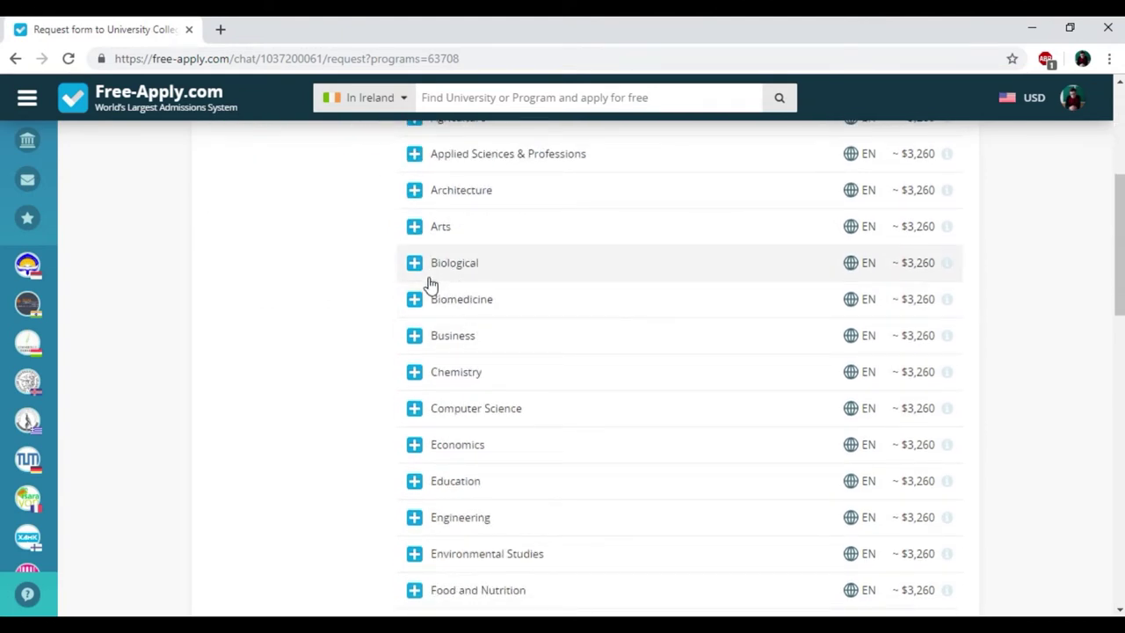
pyautogui.scroll(-2, 422, 305)
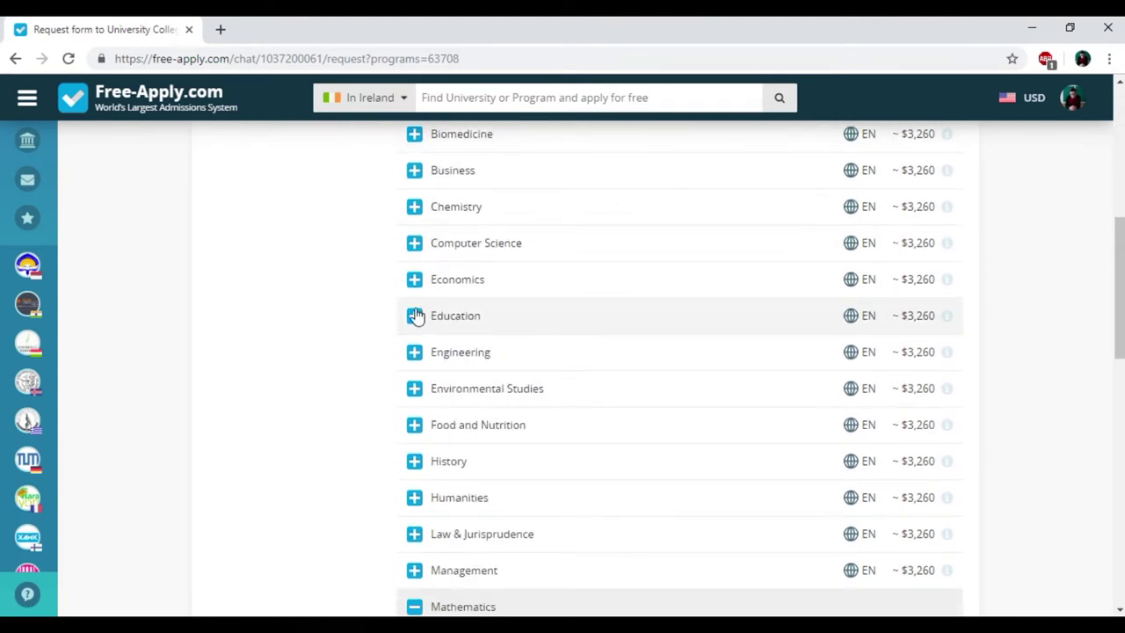
pyautogui.scroll(-2, 415, 319)
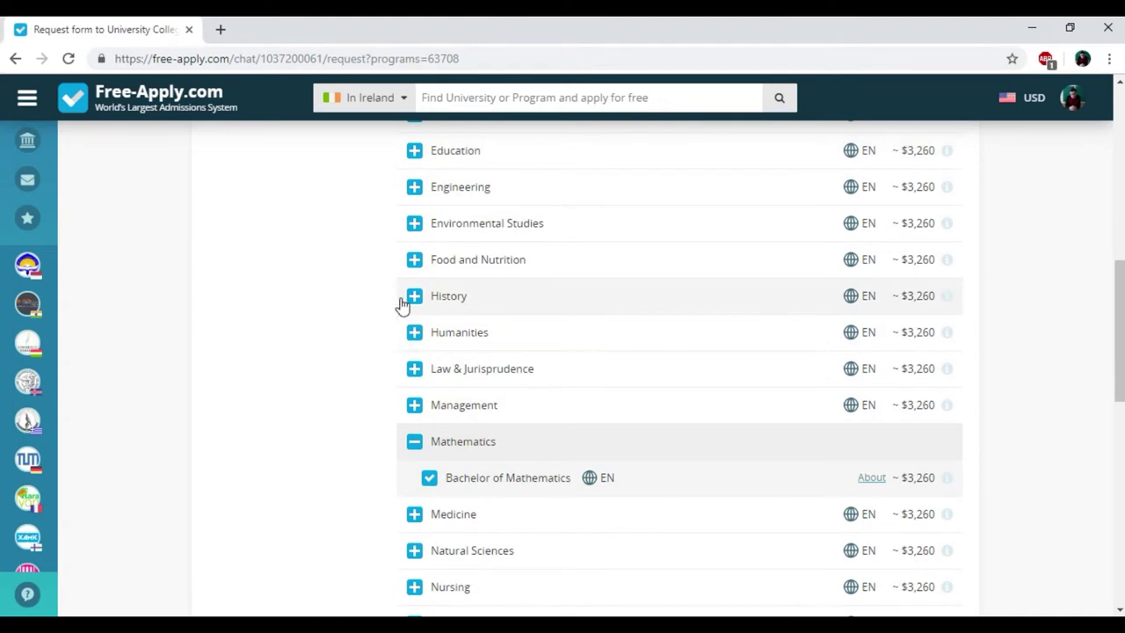
pyautogui.click(422, 200)
pyautogui.click(428, 225)
# Step: Expand the Physics category and add Bachelor of Physics to the requested programs
pyautogui.scroll(-3, 432, 255)
pyautogui.scroll(-2, 442, 377)
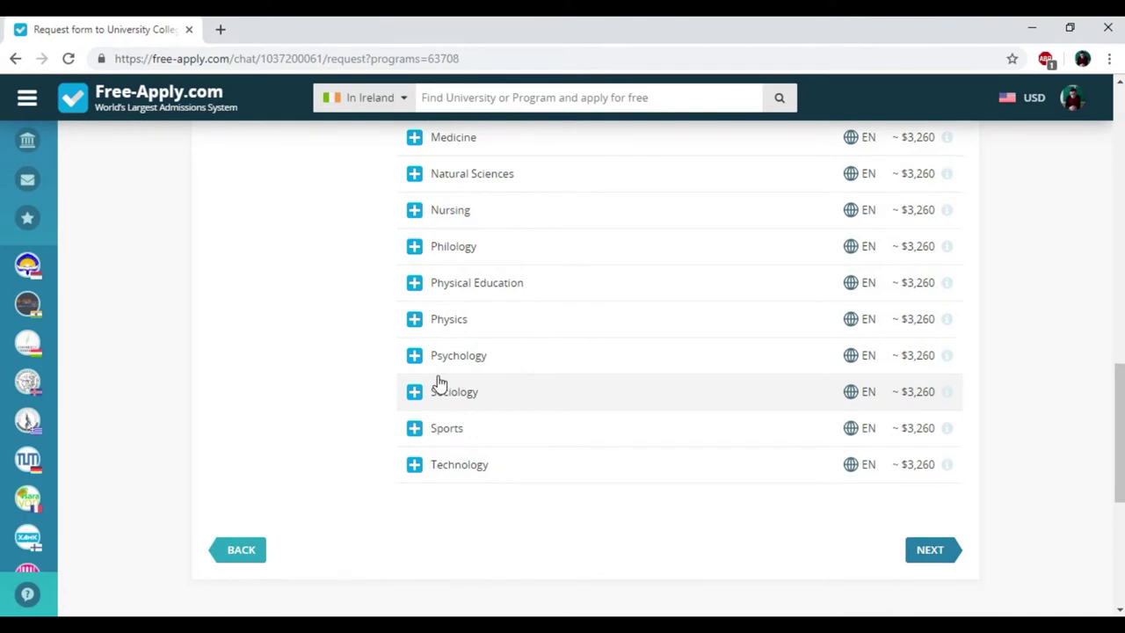
pyautogui.click(419, 321)
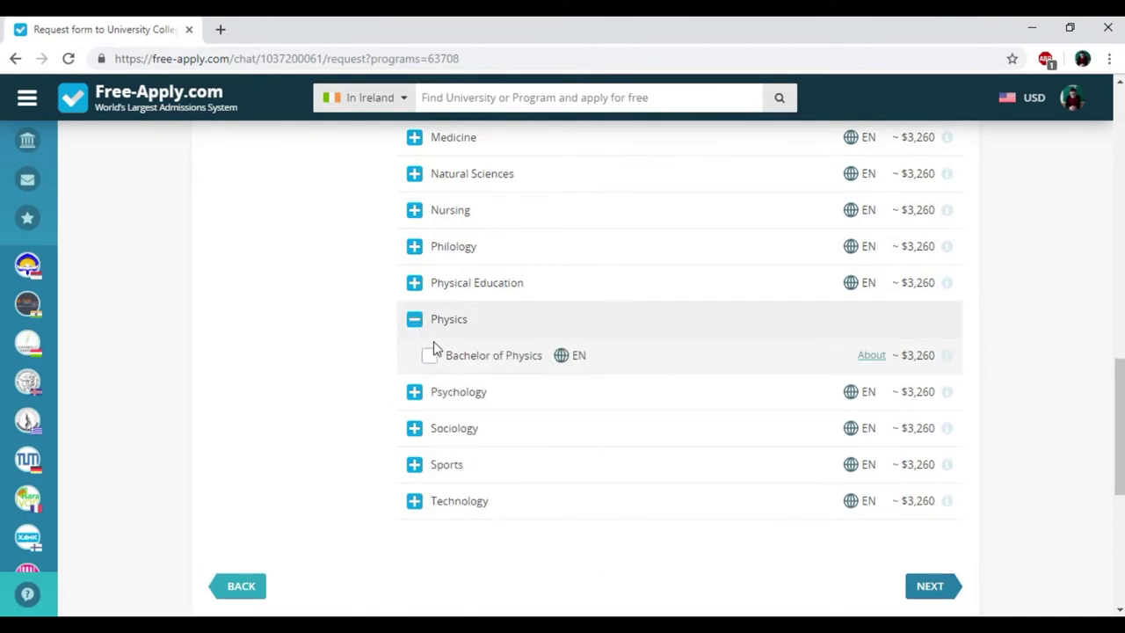
pyautogui.click(430, 357)
# Step: Expand the Education category and add Bachelor of Education to the requested programs
pyautogui.scroll(10, 431, 365)
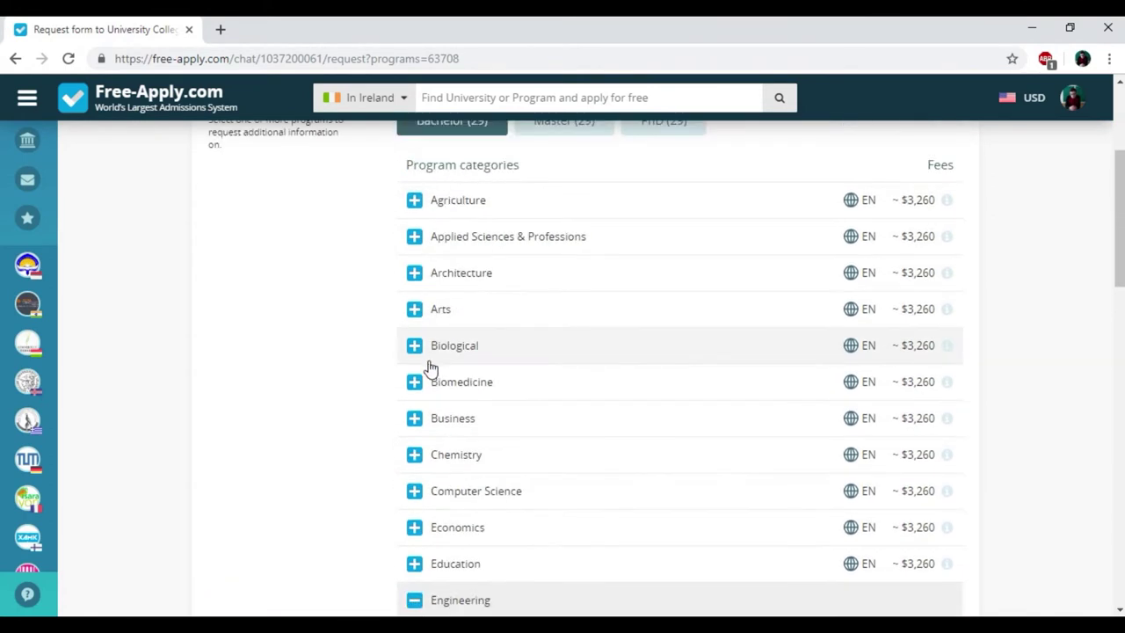
pyautogui.scroll(-2, 426, 371)
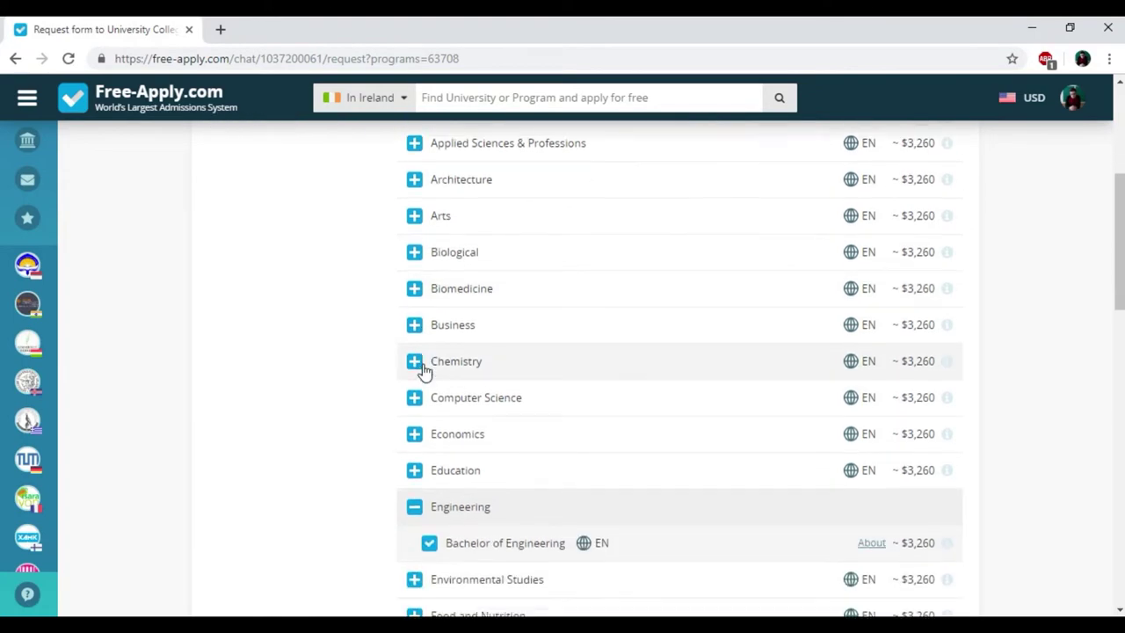
pyautogui.click(413, 398)
pyautogui.click(429, 434)
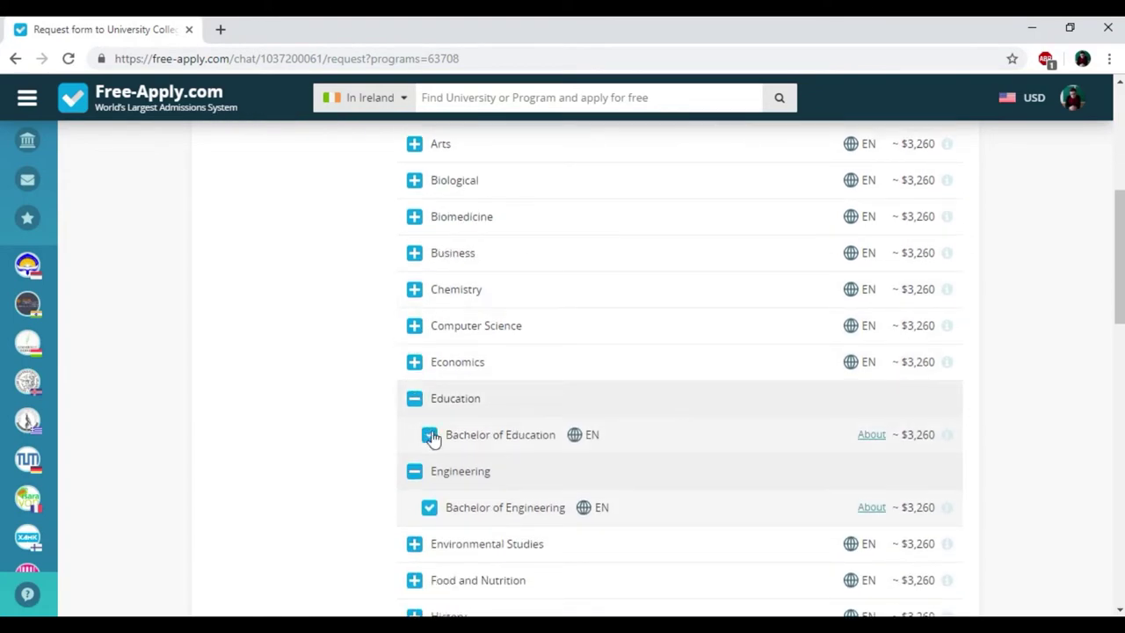
# Step: Submit the program selection and proceed with all recommended questions ticked, leaving the personal question empty
pyautogui.scroll(-4, 495, 407)
pyautogui.scroll(-2, 795, 417)
pyautogui.scroll(10, 796, 417)
pyautogui.scroll(-15, 795, 418)
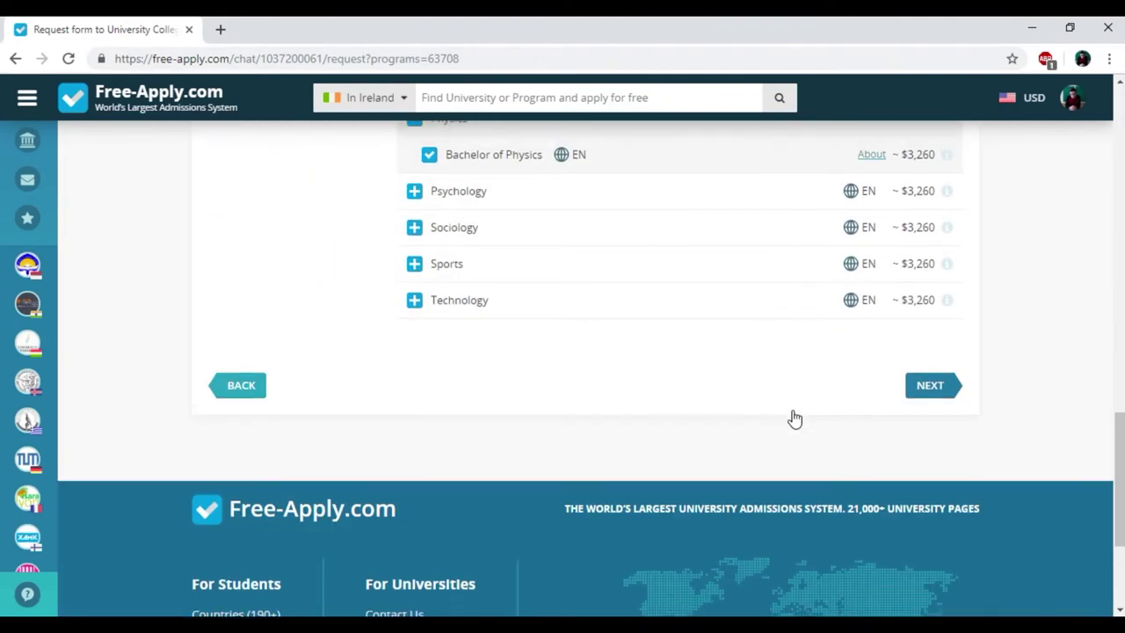
pyautogui.click(934, 376)
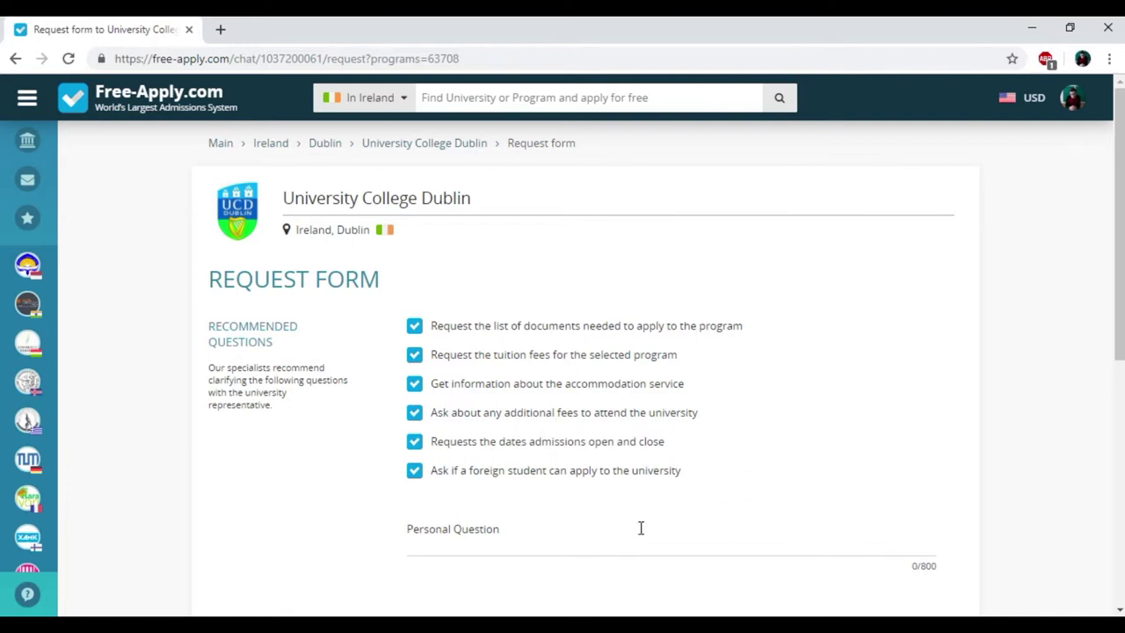
pyautogui.scroll(-1, 641, 527)
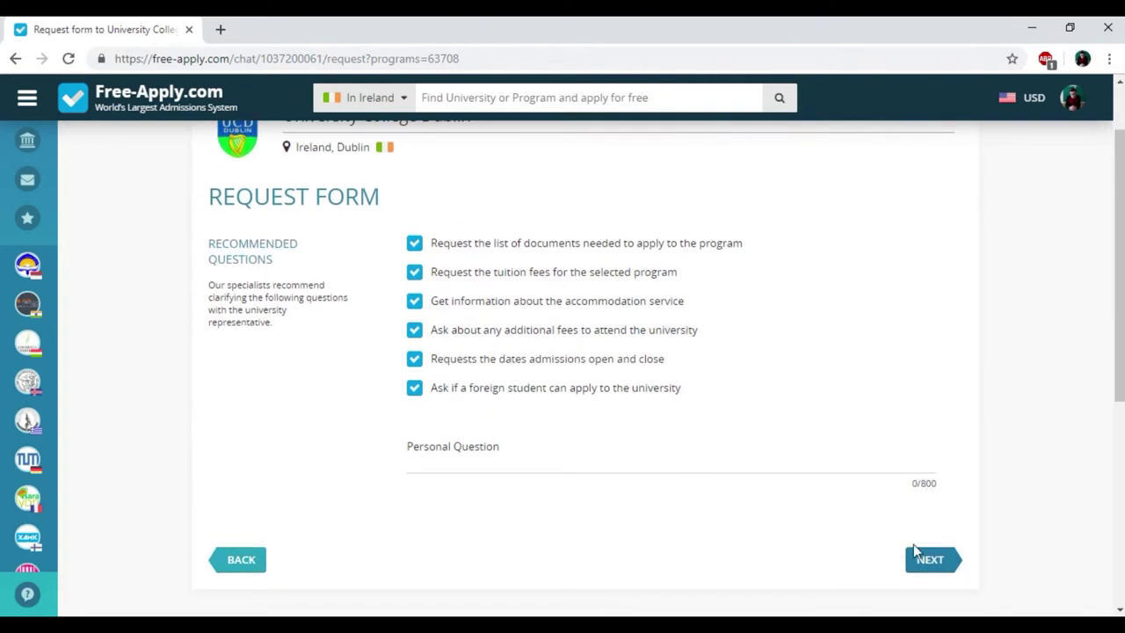
pyautogui.click(929, 562)
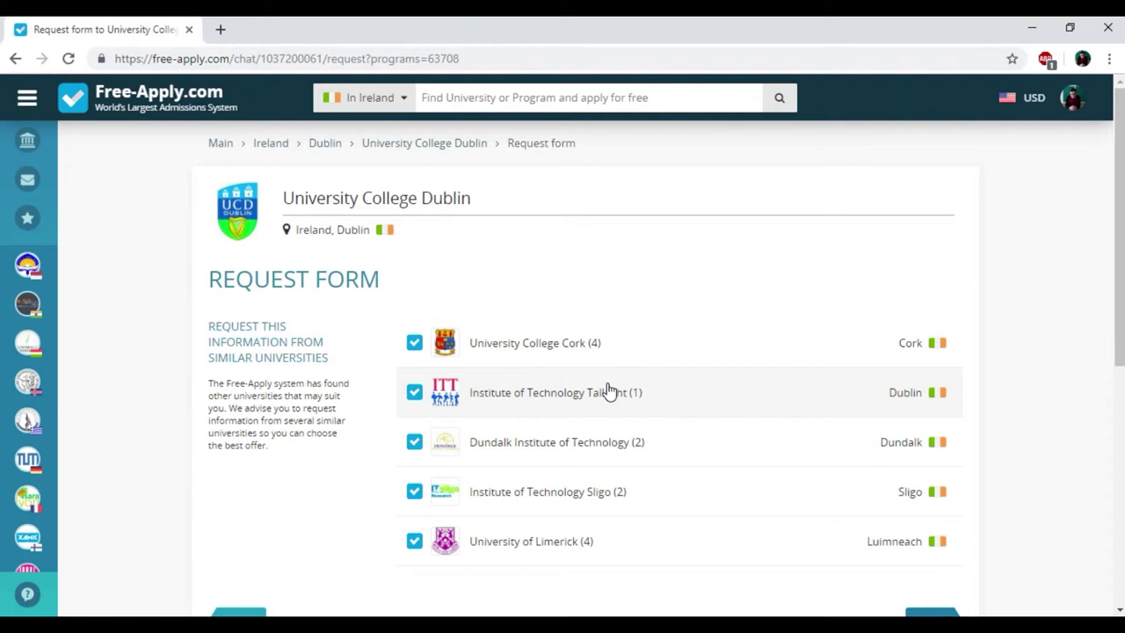
# Step: Deselect all five similar universities, from University College Cork to University of Limerick, so they receive no request
pyautogui.click(414, 348)
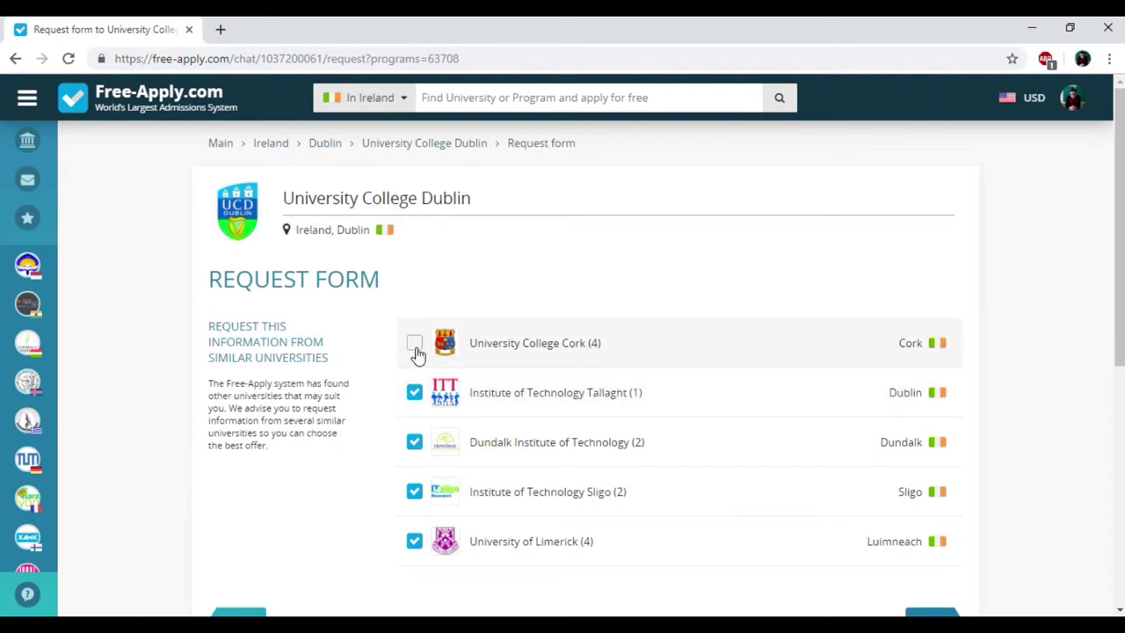
pyautogui.click(416, 394)
pyautogui.click(415, 443)
pyautogui.click(414, 493)
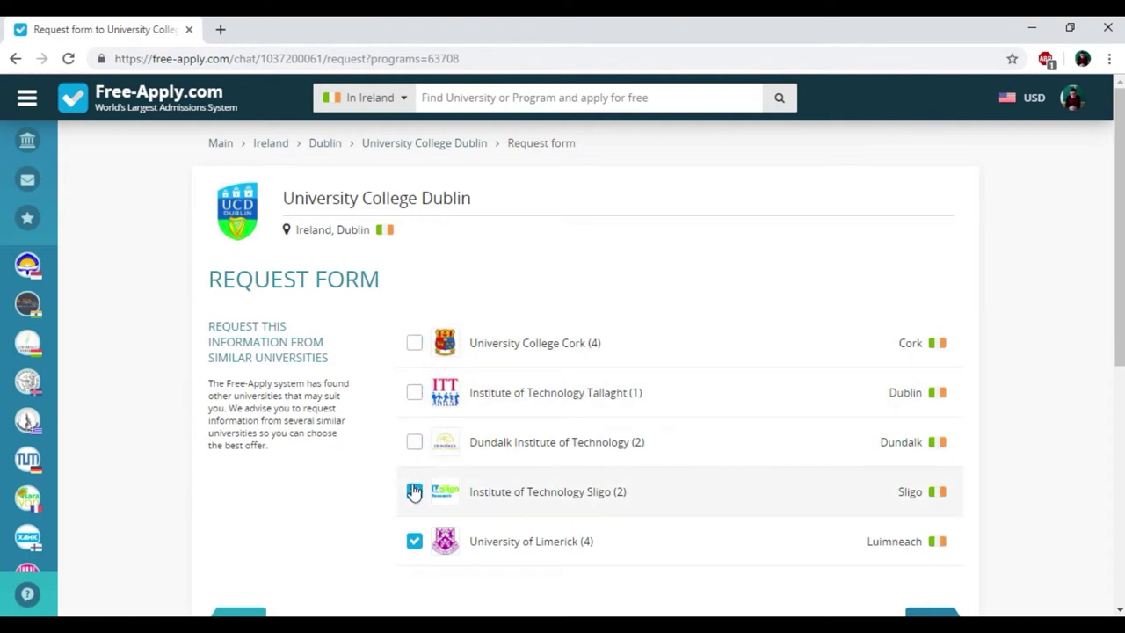
pyautogui.click(414, 540)
pyautogui.scroll(-3, 741, 414)
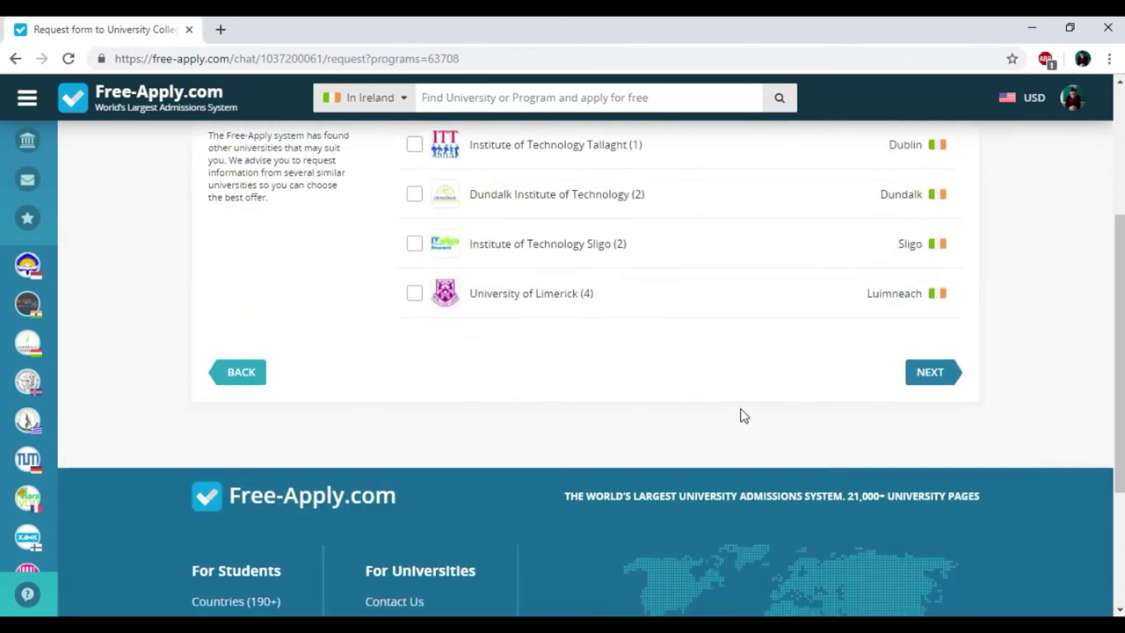
# Step: Proceed to the message preview and send the request to University College Dublin's admissions office
pyautogui.click(919, 377)
pyautogui.scroll(-2, 876, 364)
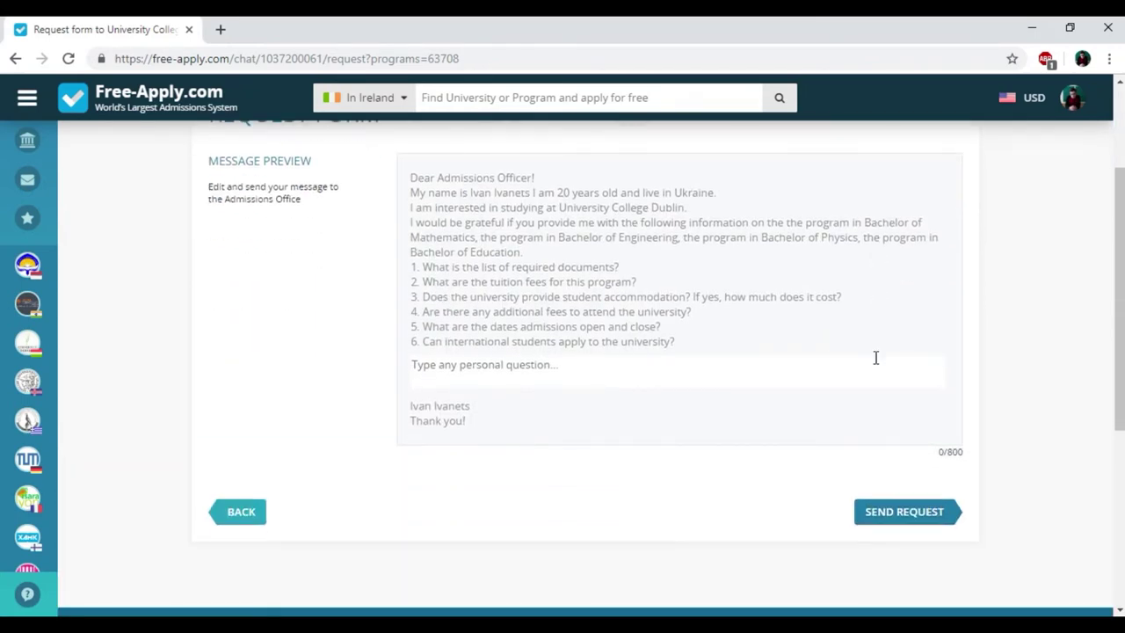
pyautogui.click(934, 525)
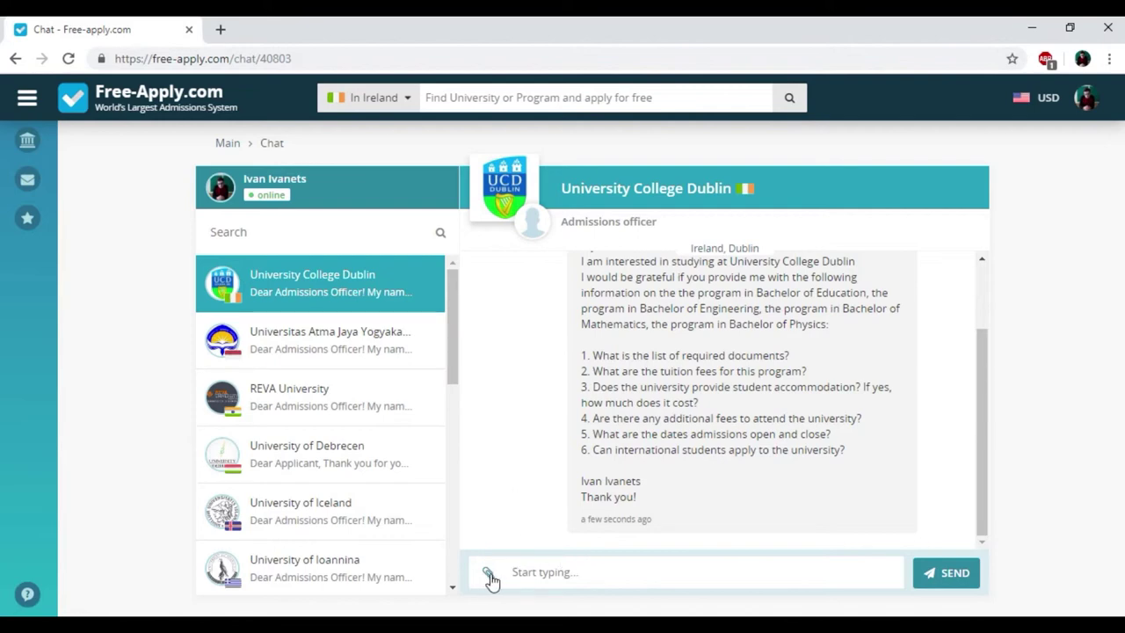
# Step: Open the University of Debrecen chat and read the admissions officer's reply
pyautogui.click(387, 442)
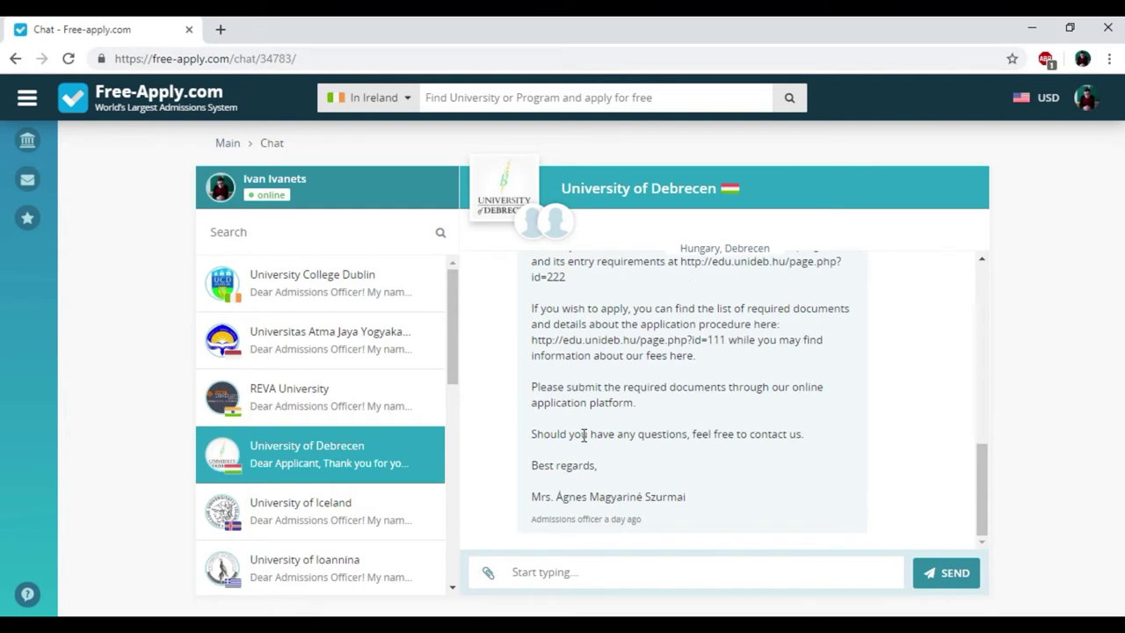
pyautogui.scroll(1, 641, 489)
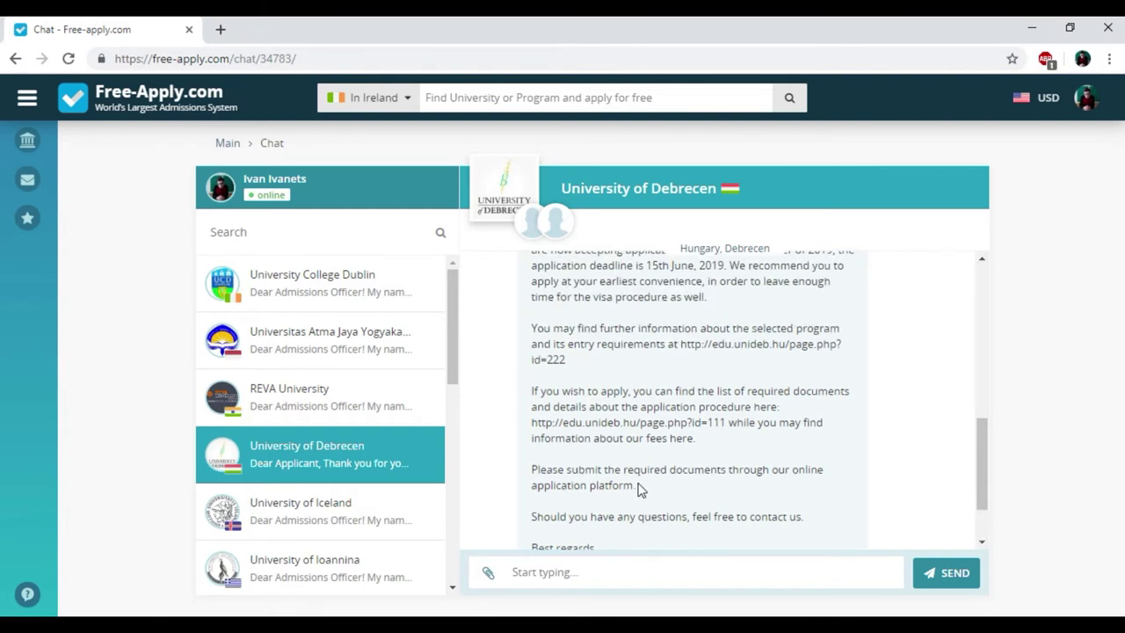
pyautogui.scroll(2, 639, 477)
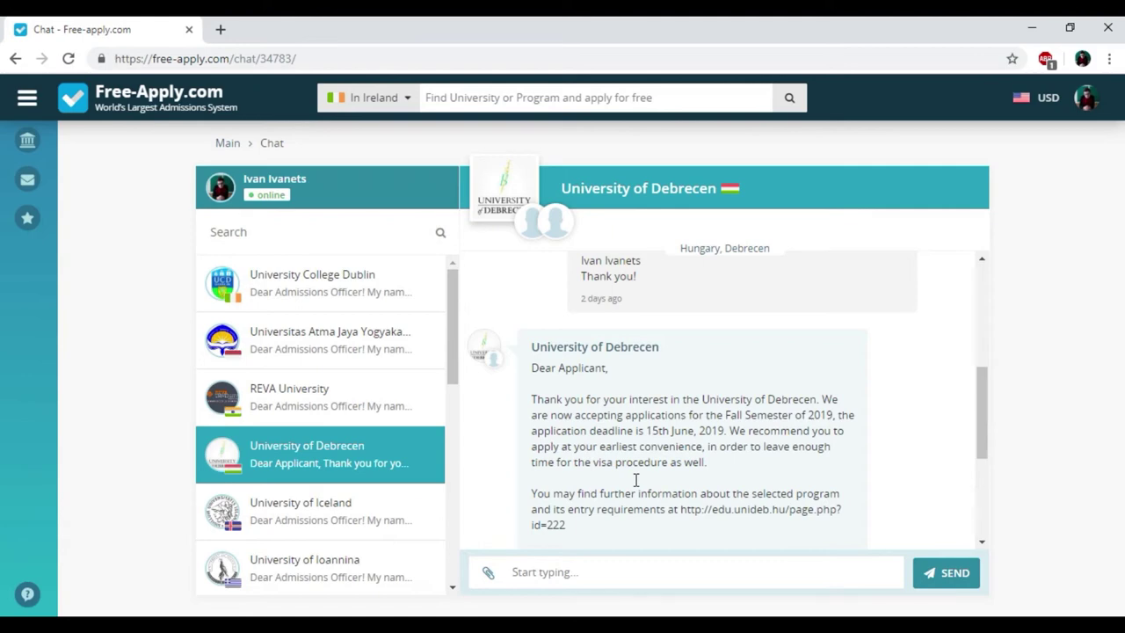
pyautogui.scroll(-3, 635, 479)
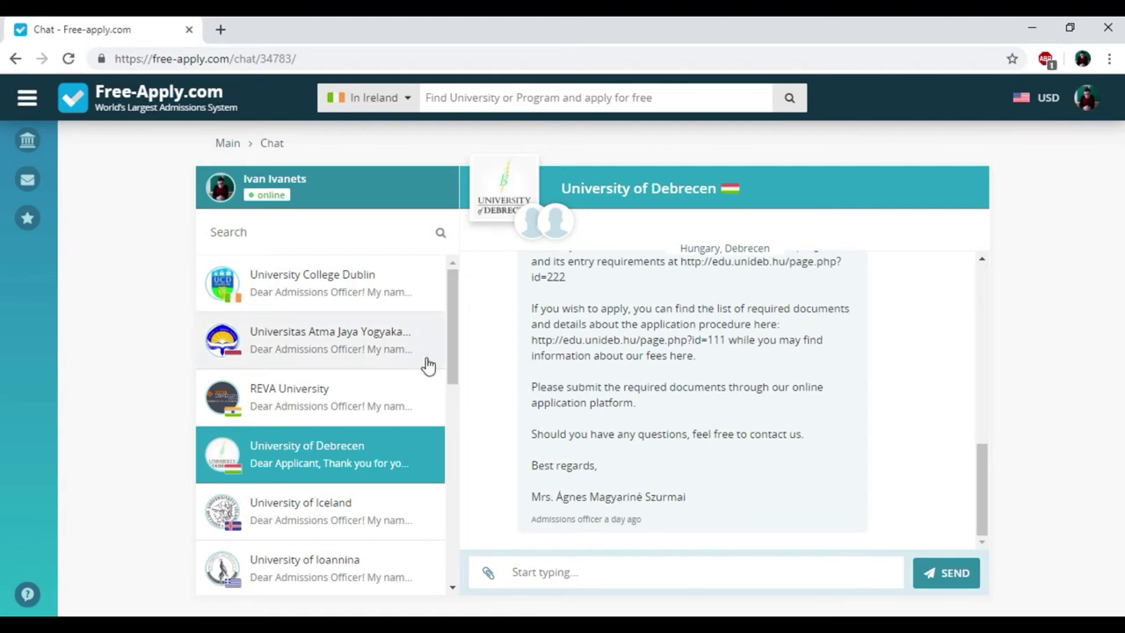
# Step: Return to the University College Dublin chat, activate the message field and review the sent request
pyautogui.click(414, 281)
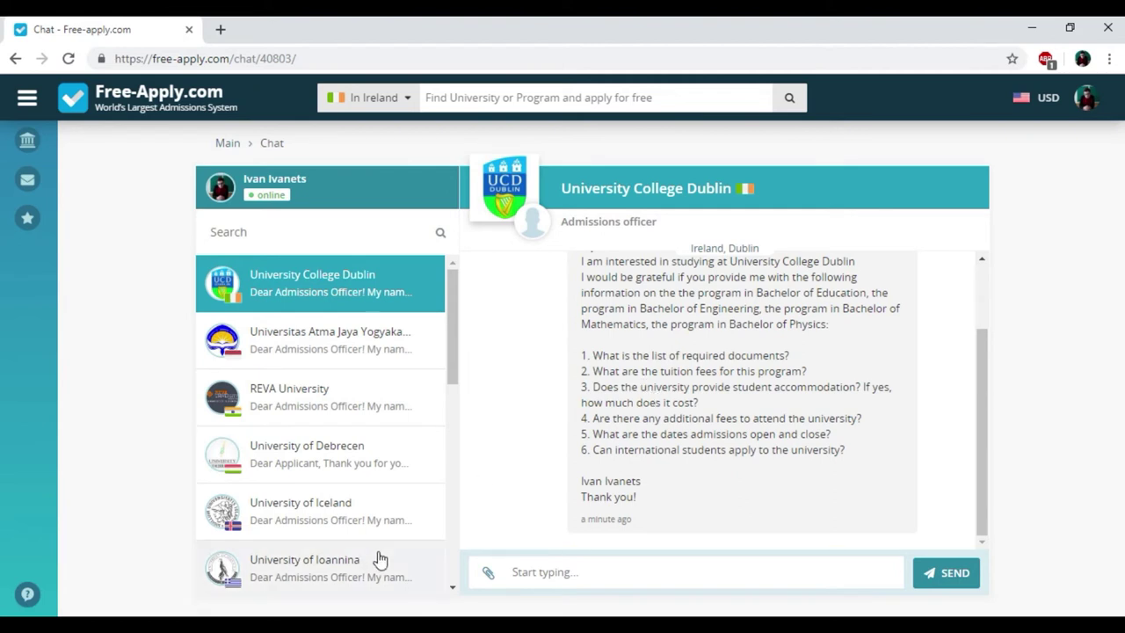
pyautogui.click(572, 571)
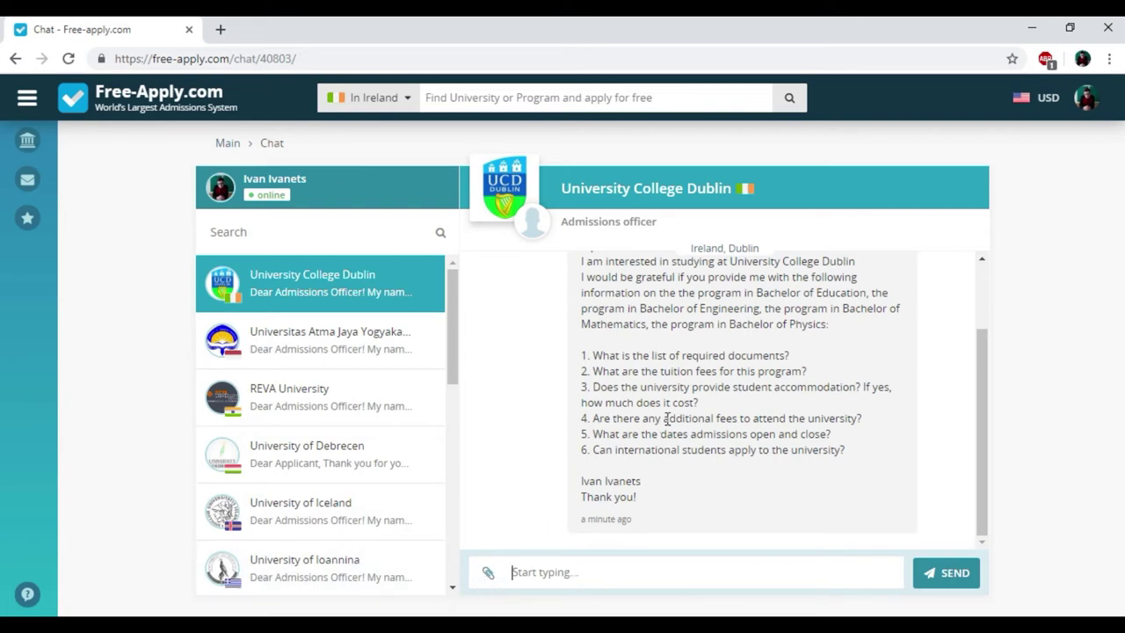
pyautogui.scroll(1, 534, 405)
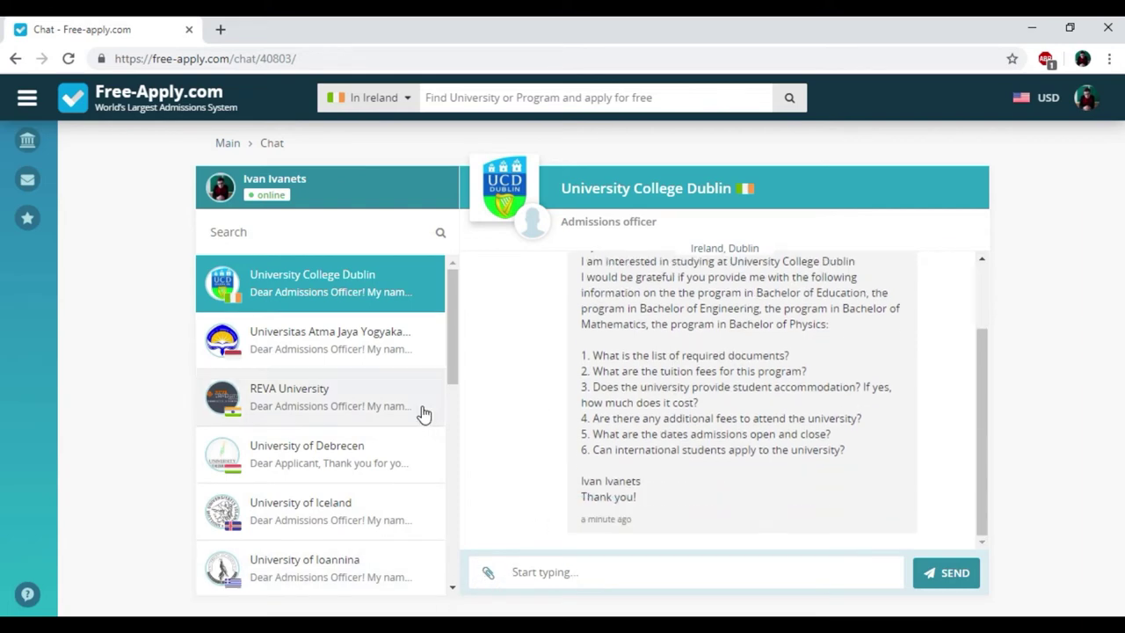
# Step: Reread the University of Debrecen reply about entry requirements and documents, and return to the University College Dublin chat
pyautogui.click(409, 459)
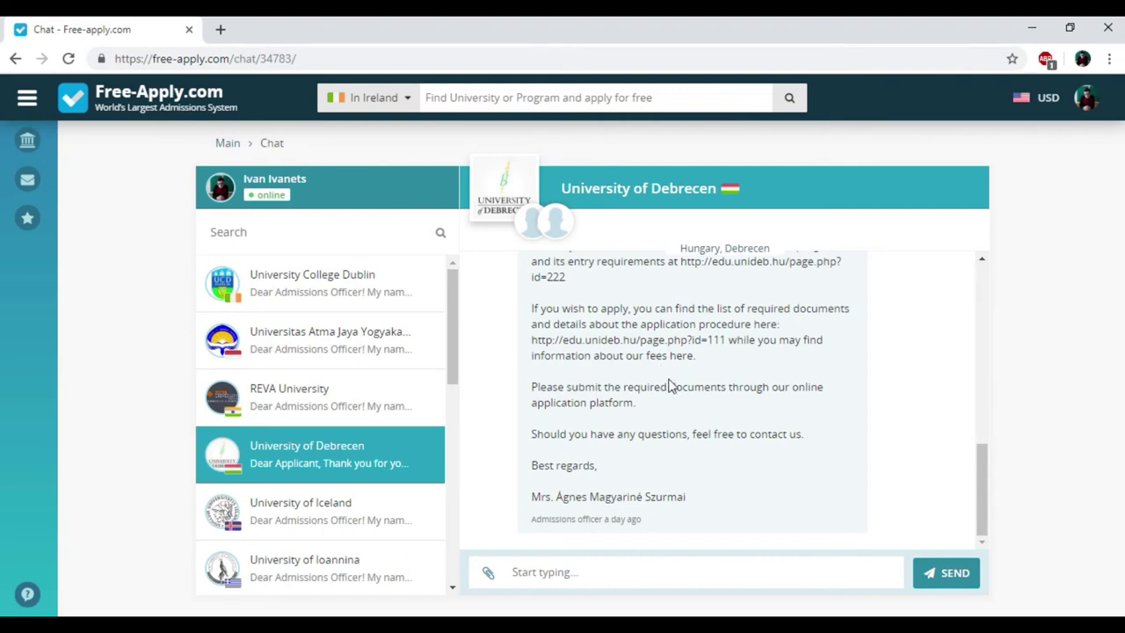
pyautogui.scroll(2, 630, 467)
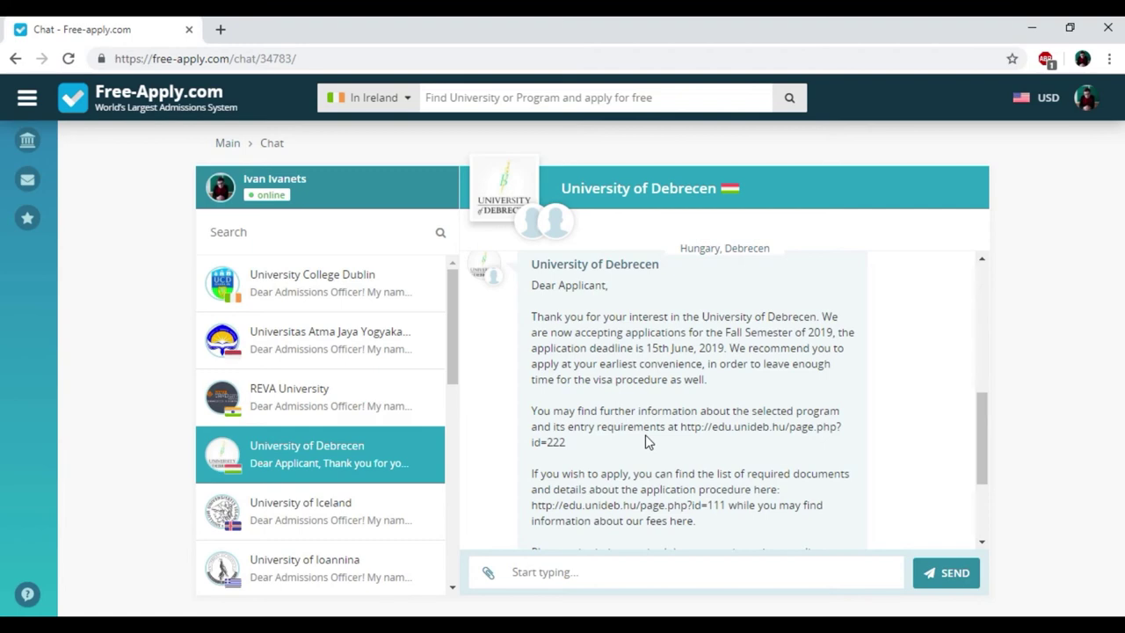
pyautogui.scroll(-2, 528, 422)
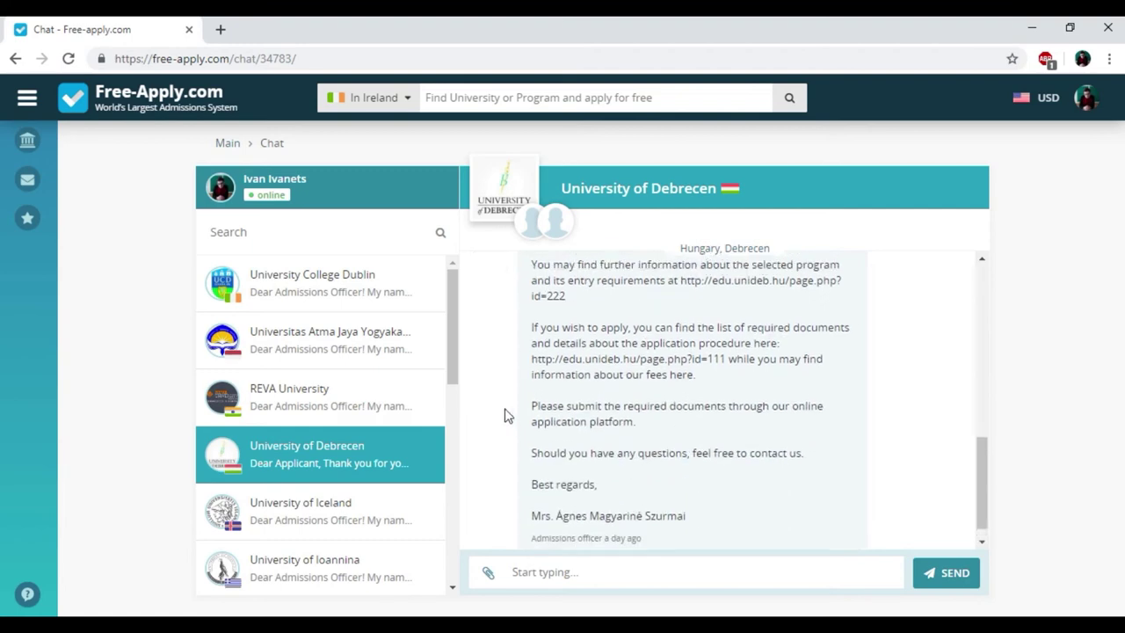
pyautogui.scroll(3, 504, 414)
pyautogui.click(419, 291)
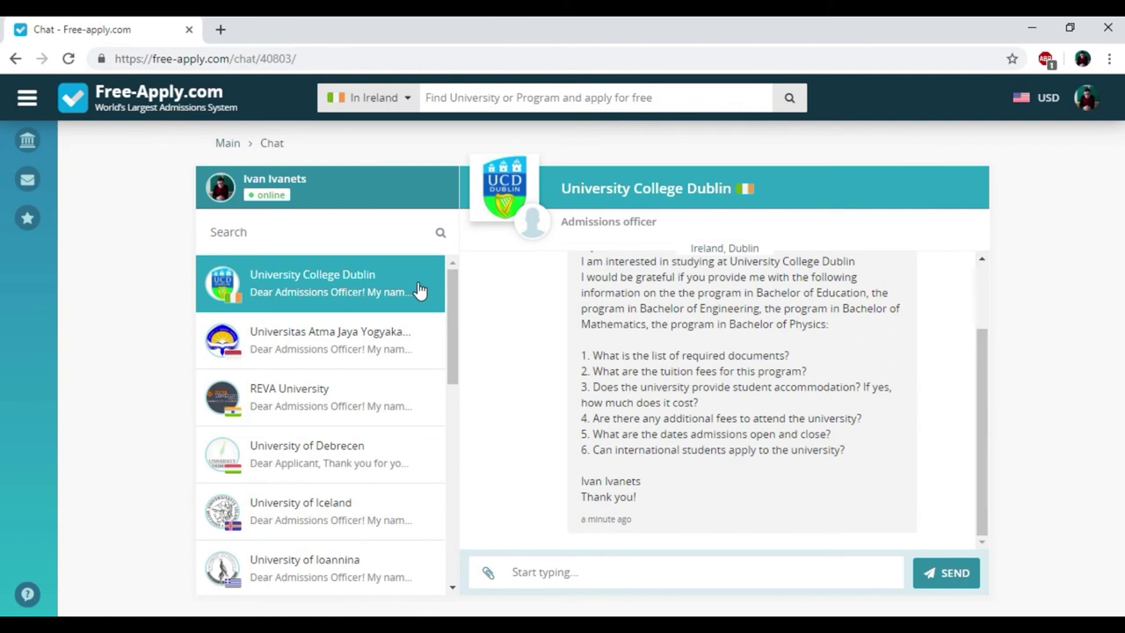